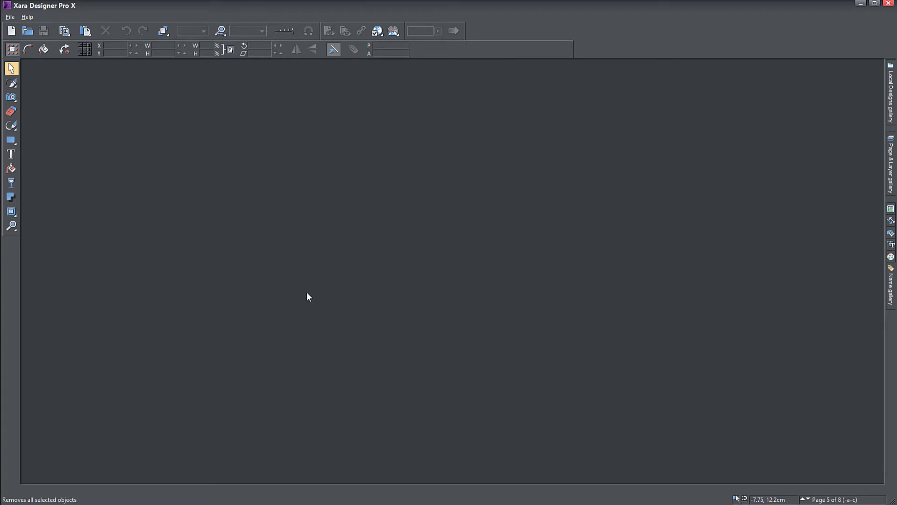
Create a new blank document (Untitled6) with an empty portrait page
{"action": "key", "text": "ctrl+n"}
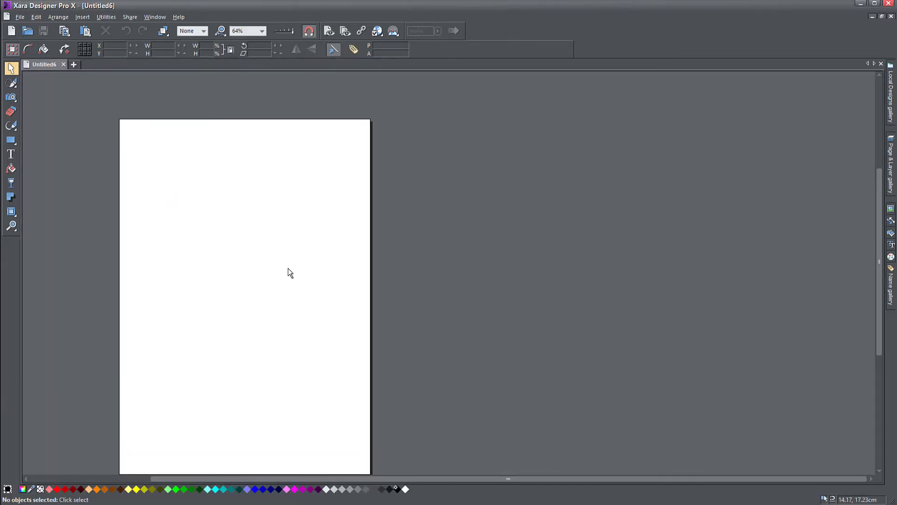
Draw a rectangle near the top of the page
{"action": "left_click_drag", "start_coordinate": [287, 270], "coordinate": [419, 245]}
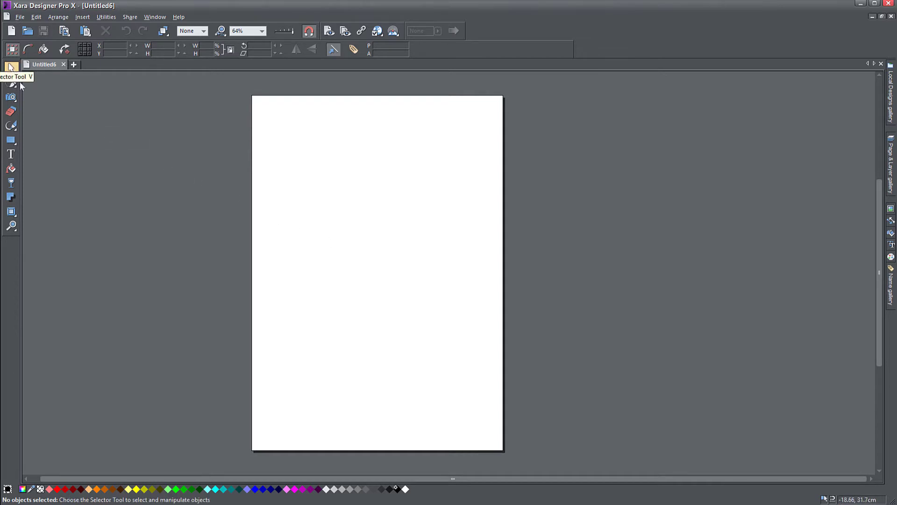
{"action": "left_click_drag", "start_coordinate": [402, 267], "coordinate": [422, 268]}
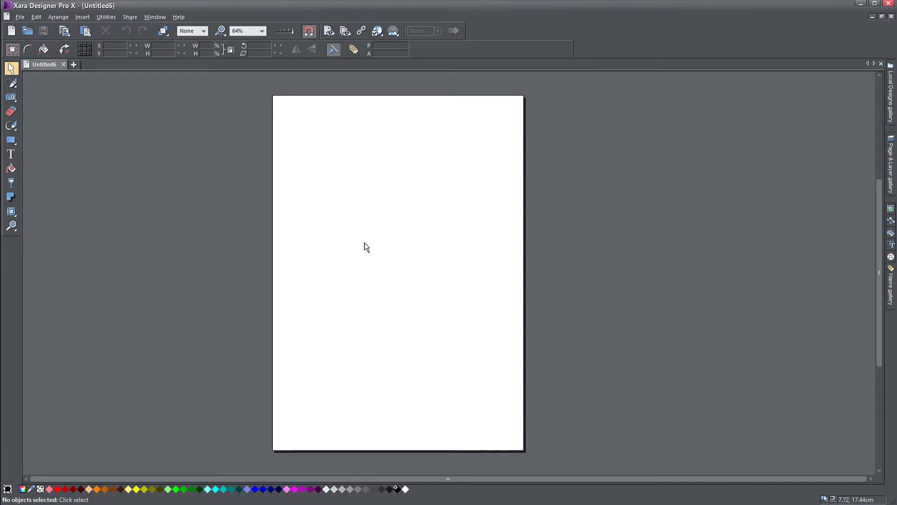
{"action": "mouse_move", "coordinate": [392, 268]}
{"action": "left_mouse_down"}
{"action": "mouse_move", "coordinate": [327, 262]}
{"action": "mouse_move", "coordinate": [427, 266]}
{"action": "mouse_move", "coordinate": [393, 259]}
{"action": "left_mouse_up"}
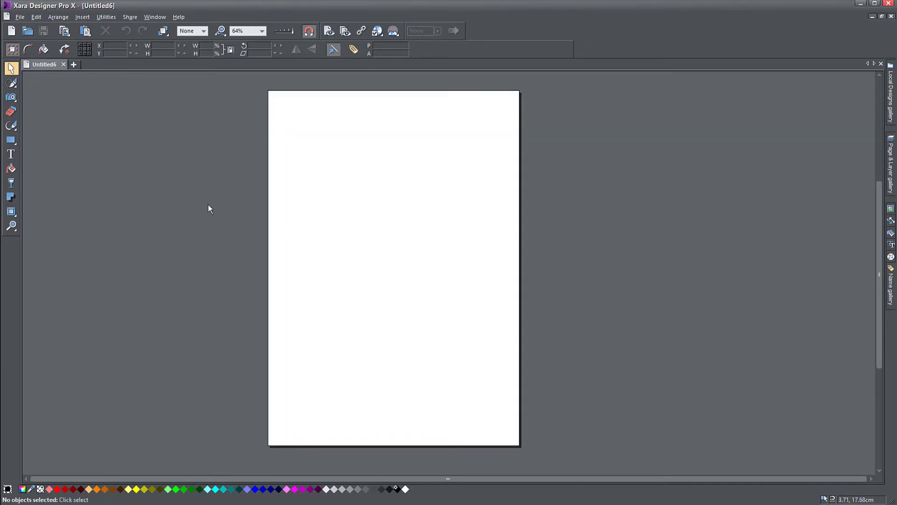
{"action": "left_click", "coordinate": [11, 140]}
{"action": "left_click_drag", "start_coordinate": [317, 138], "coordinate": [424, 234]}
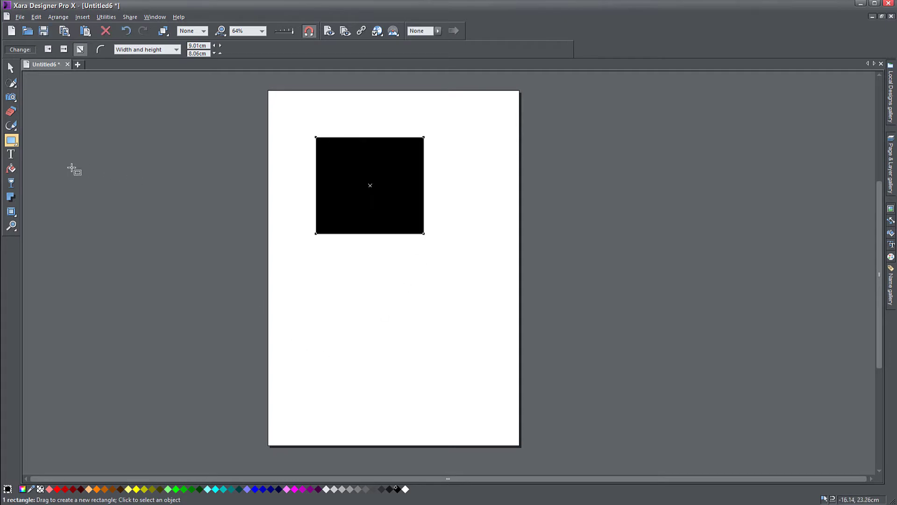
Add the word 'TEXT' below the rectangle and enlarge it to about 448%
{"action": "left_click", "coordinate": [11, 154]}
{"action": "left_click", "coordinate": [339, 285]}
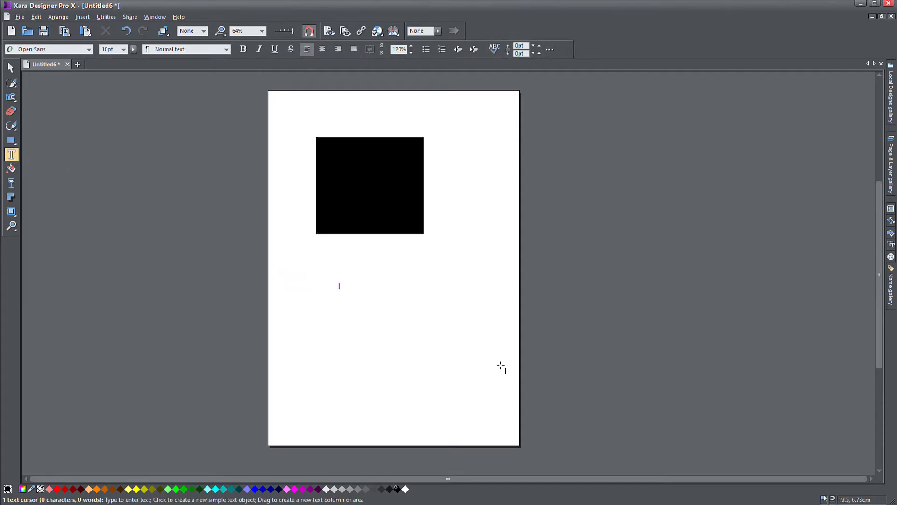
{"action": "type", "text": "TEXT"}
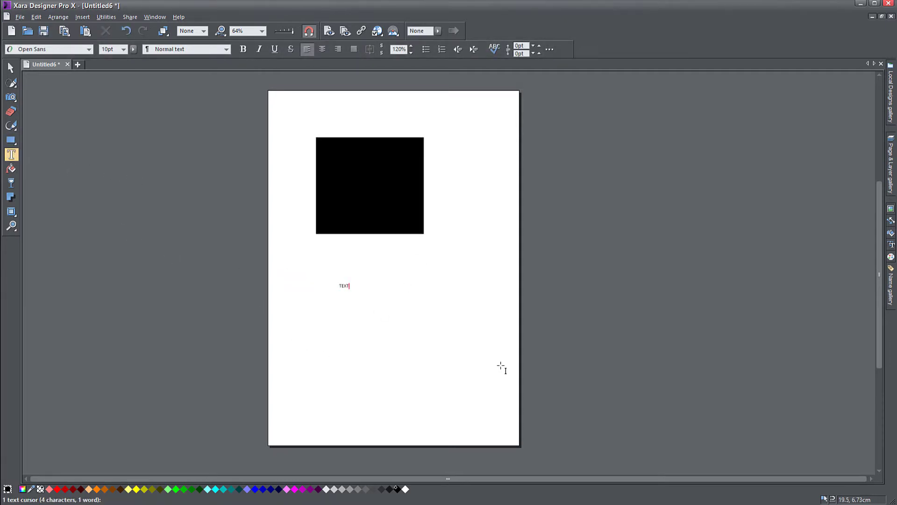
{"action": "left_click", "coordinate": [11, 68]}
{"action": "left_click_drag", "start_coordinate": [356, 276], "coordinate": [425, 292]}
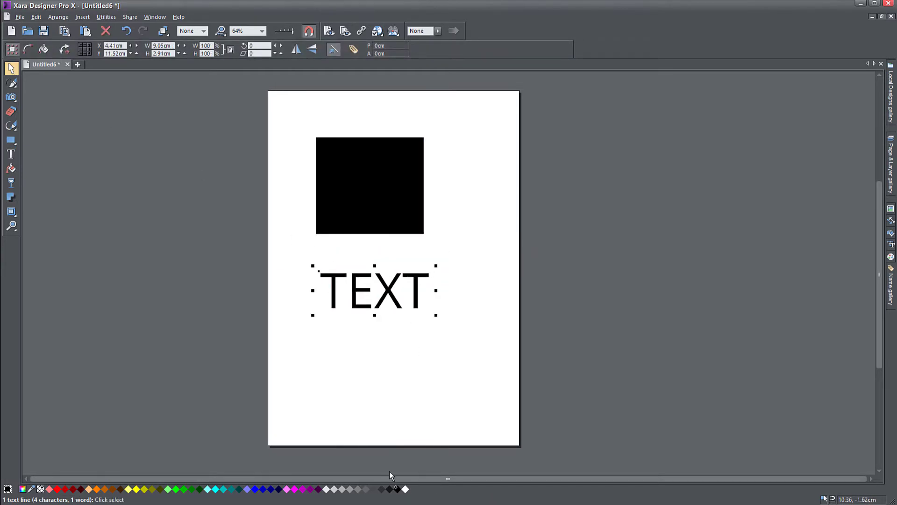
Fill the TEXT with teal and the rectangle with orange
{"action": "left_click", "coordinate": [224, 489]}
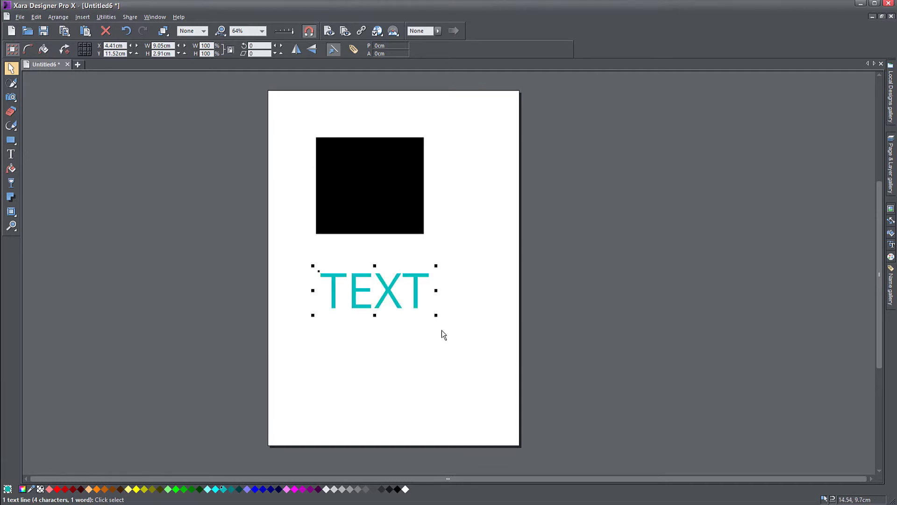
{"action": "left_click", "coordinate": [376, 224]}
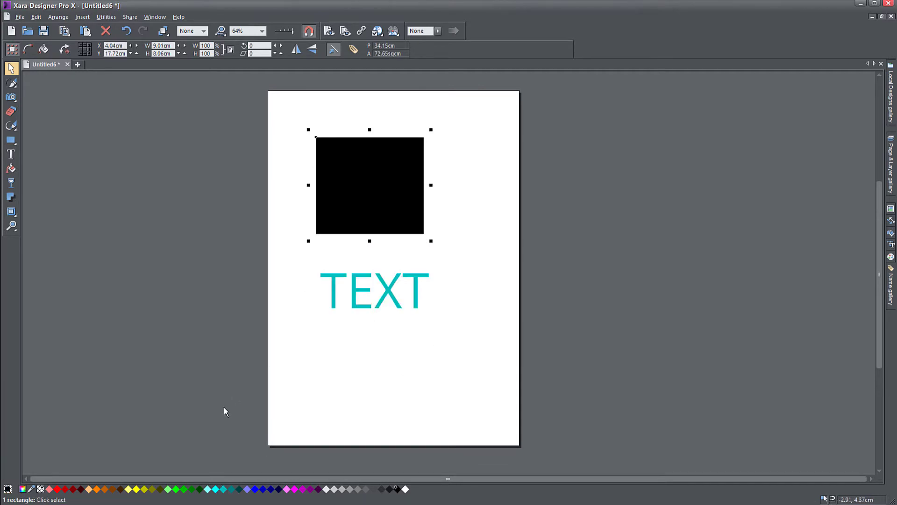
{"action": "left_click", "coordinate": [97, 489]}
{"action": "left_click", "coordinate": [353, 368]}
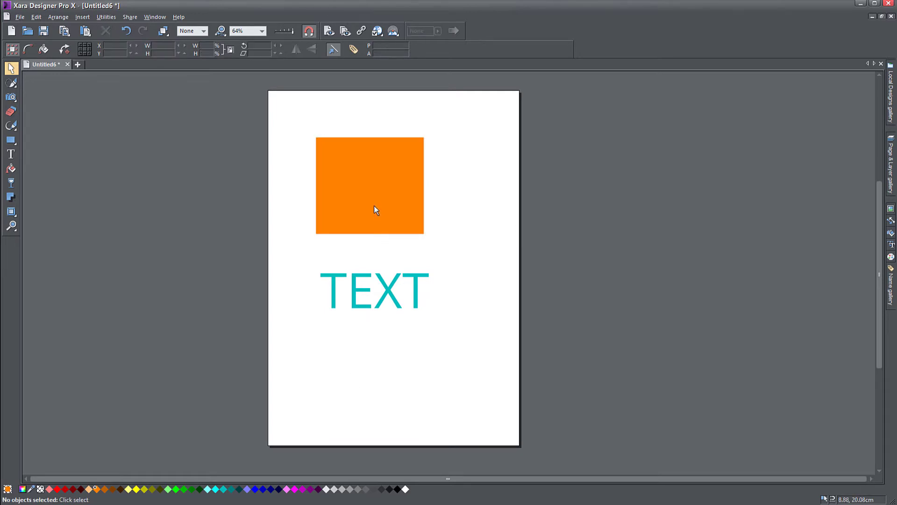
Move the orange rectangle up and to the right, zoomed in to 125%
{"action": "left_click_drag", "start_coordinate": [374, 209], "coordinate": [407, 200]}
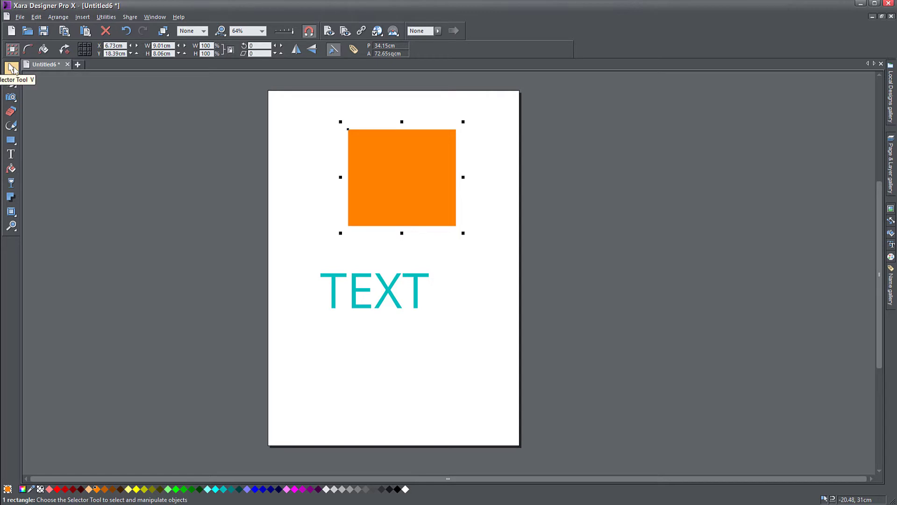
{"action": "left_click", "coordinate": [163, 221]}
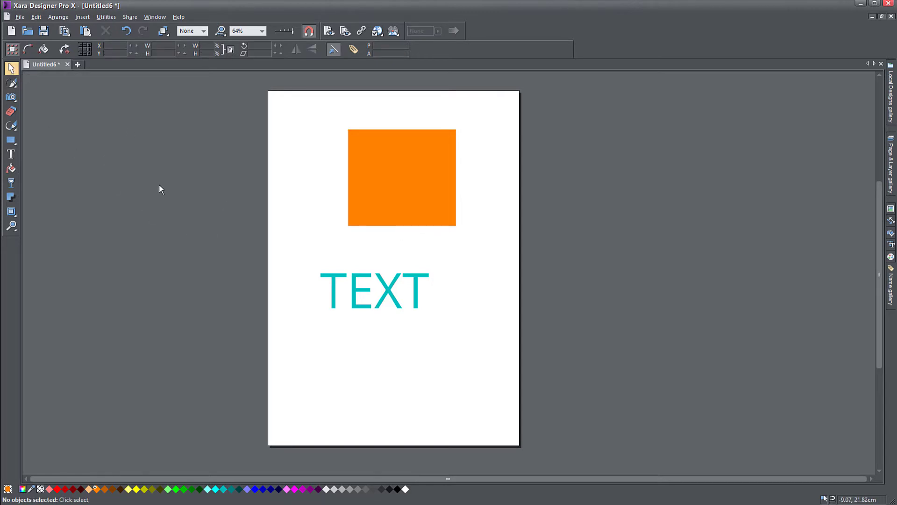
{"action": "left_click", "coordinate": [403, 183]}
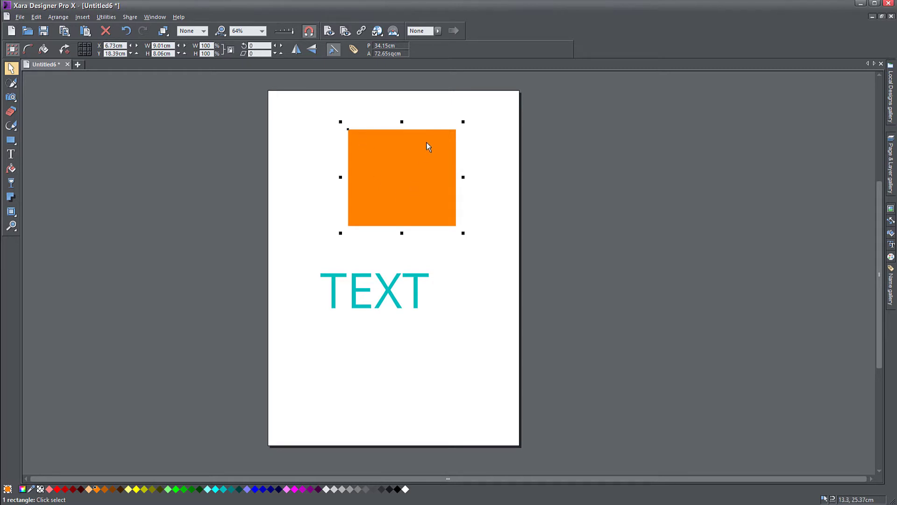
{"action": "scroll", "coordinate": [427, 136], "scroll_direction": "up", "scroll_amount": 3}
{"action": "scroll", "coordinate": [421, 176], "scroll_direction": "right", "scroll_amount": 2}
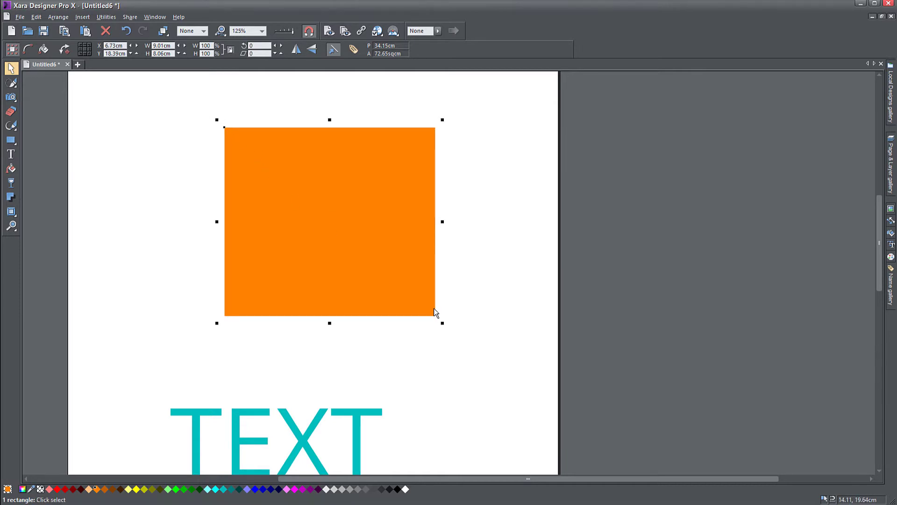
Resize the rectangle with its side and corner handles to about 9.45 × 5.94 cm
{"action": "mouse_move", "coordinate": [441, 322]}
{"action": "left_mouse_down"}
{"action": "mouse_move", "coordinate": [354, 267]}
{"action": "mouse_move", "coordinate": [515, 334]}
{"action": "mouse_move", "coordinate": [395, 287]}
{"action": "mouse_move", "coordinate": [415, 286]}
{"action": "mouse_move", "coordinate": [425, 311]}
{"action": "mouse_move", "coordinate": [473, 318]}
{"action": "mouse_move", "coordinate": [401, 286]}
{"action": "mouse_move", "coordinate": [446, 319]}
{"action": "left_mouse_up"}
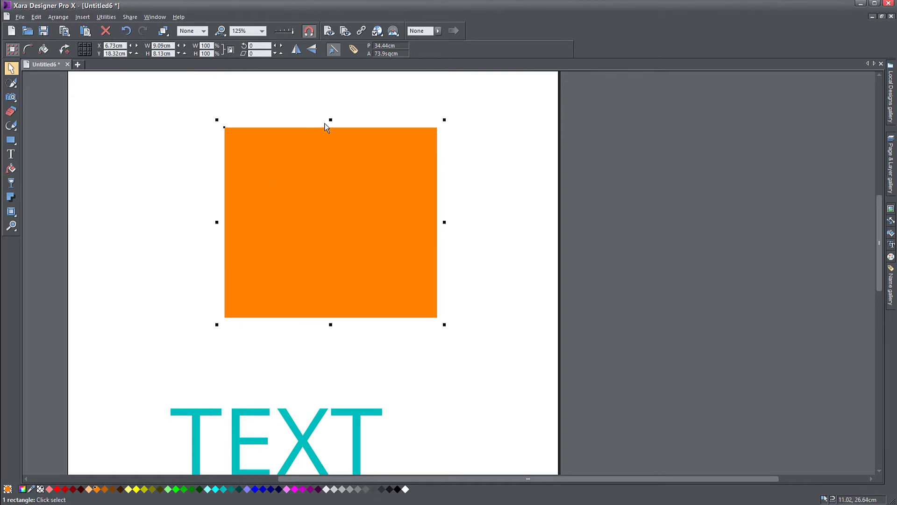
{"action": "mouse_move", "coordinate": [447, 227]}
{"action": "left_mouse_down"}
{"action": "mouse_move", "coordinate": [510, 223]}
{"action": "mouse_move", "coordinate": [441, 225]}
{"action": "left_mouse_up"}
{"action": "mouse_move", "coordinate": [328, 120]}
{"action": "left_mouse_down"}
{"action": "mouse_move", "coordinate": [327, 159]}
{"action": "mouse_move", "coordinate": [328, 123]}
{"action": "left_mouse_up"}
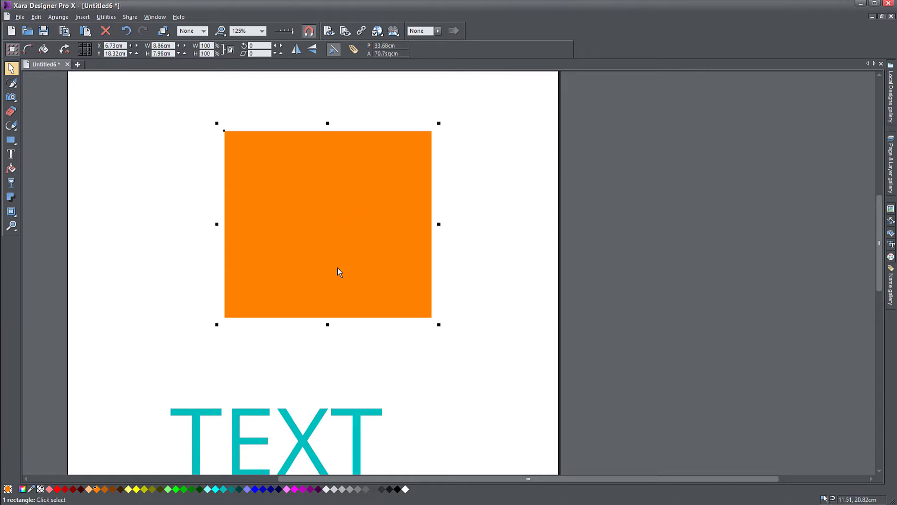
{"action": "left_click_drag", "start_coordinate": [327, 327], "coordinate": [330, 353]}
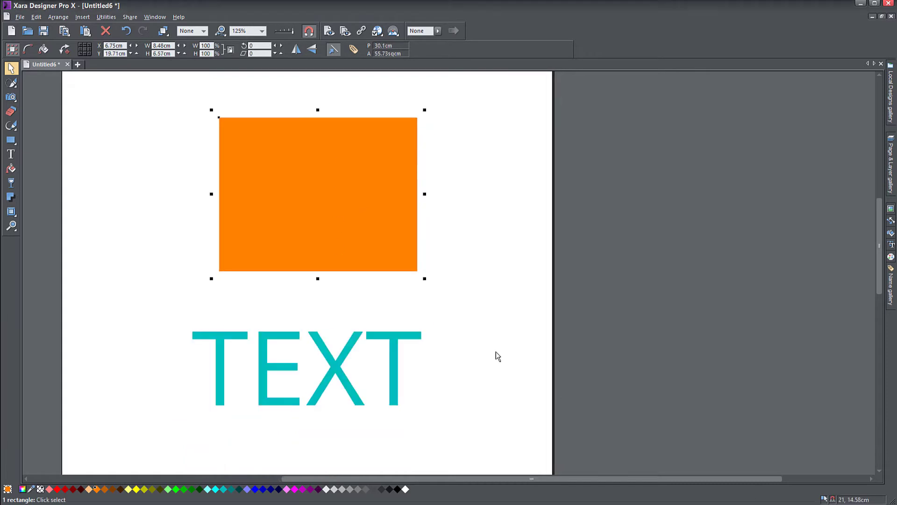
{"action": "left_click_drag", "start_coordinate": [472, 326], "coordinate": [427, 339]}
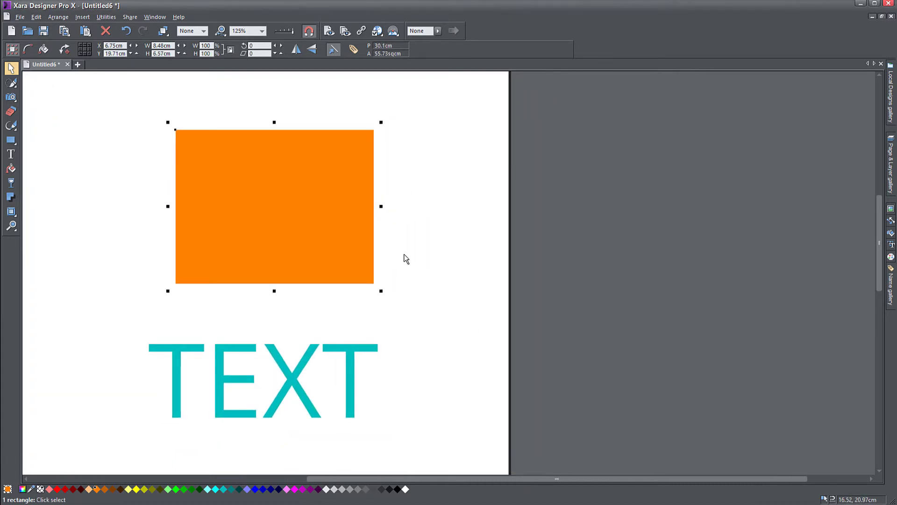
{"action": "mouse_move", "coordinate": [381, 206]}
{"action": "left_mouse_down"}
{"action": "mouse_move", "coordinate": [436, 214]}
{"action": "mouse_move", "coordinate": [366, 214]}
{"action": "mouse_move", "coordinate": [430, 213]}
{"action": "mouse_move", "coordinate": [396, 211]}
{"action": "left_mouse_up"}
{"action": "mouse_move", "coordinate": [404, 122]}
{"action": "left_mouse_down"}
{"action": "mouse_move", "coordinate": [423, 110]}
{"action": "mouse_move", "coordinate": [302, 165]}
{"action": "mouse_move", "coordinate": [377, 128]}
{"action": "mouse_move", "coordinate": [314, 160]}
{"action": "mouse_move", "coordinate": [384, 128]}
{"action": "mouse_move", "coordinate": [331, 158]}
{"action": "mouse_move", "coordinate": [401, 136]}
{"action": "mouse_move", "coordinate": [391, 132]}
{"action": "left_mouse_up"}
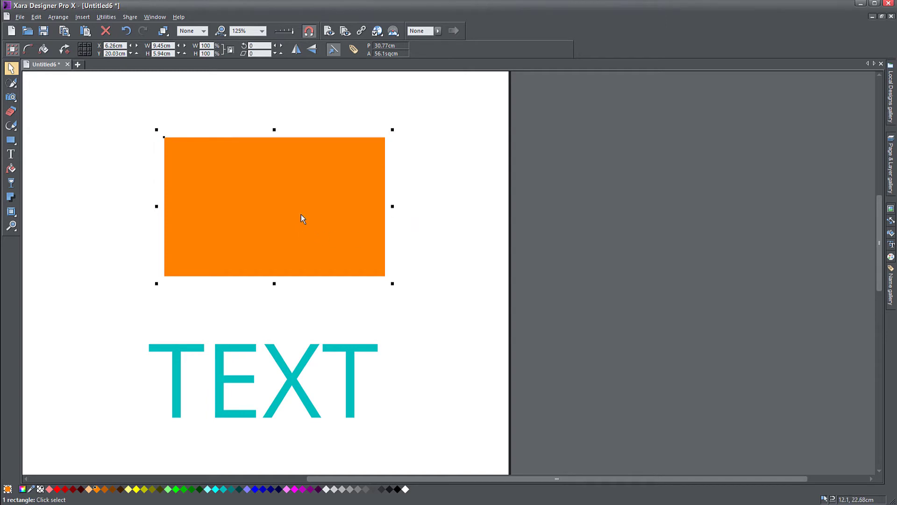
{"action": "left_click_drag", "start_coordinate": [292, 230], "coordinate": [300, 206]}
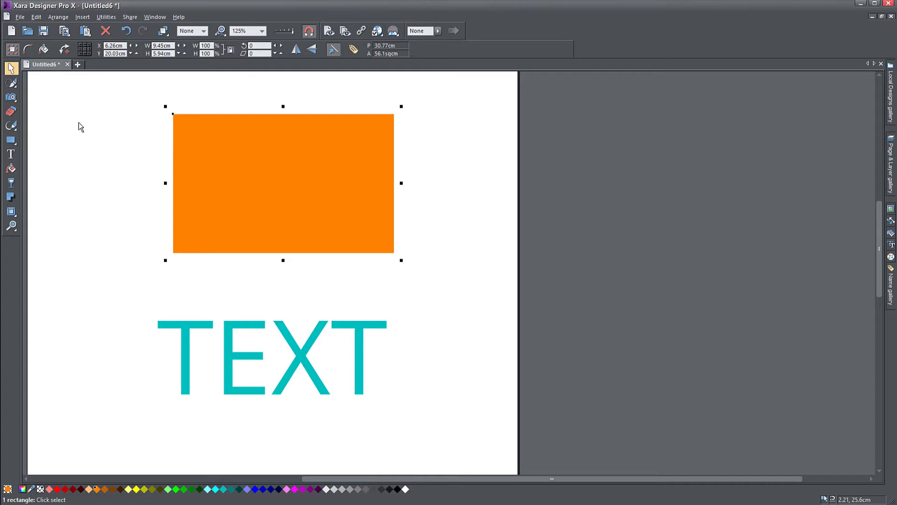
{"action": "left_click", "coordinate": [57, 108]}
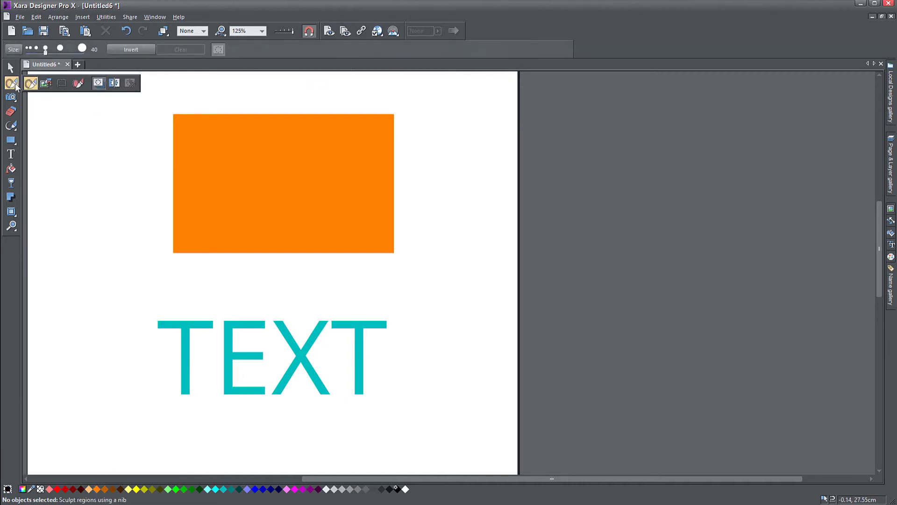
{"action": "left_click", "coordinate": [11, 111]}
{"action": "left_click", "coordinate": [11, 126]}
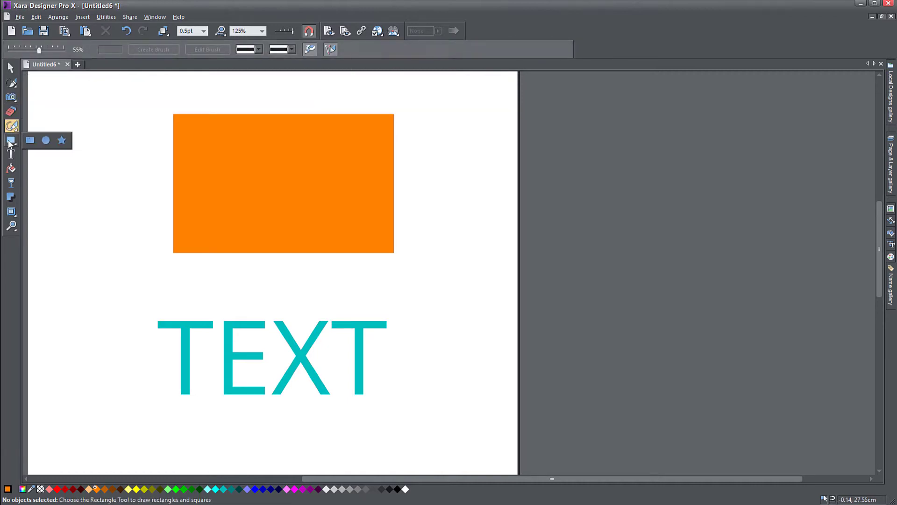
{"action": "left_click", "coordinate": [11, 140]}
{"action": "left_click", "coordinate": [12, 155]}
{"action": "left_click", "coordinate": [11, 68]}
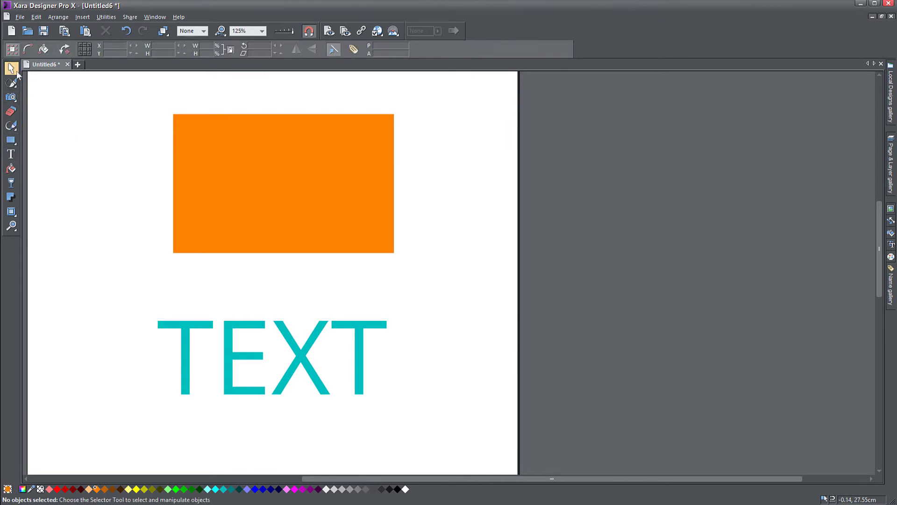
{"action": "left_click", "coordinate": [264, 210]}
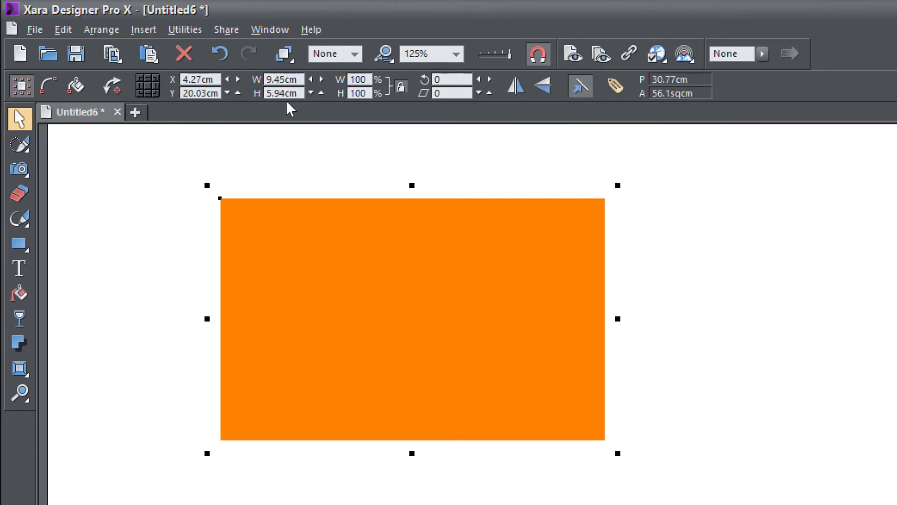
Set the orange rectangle's width to 4.5 cm
{"action": "left_click_drag", "start_coordinate": [300, 79], "coordinate": [267, 79]}
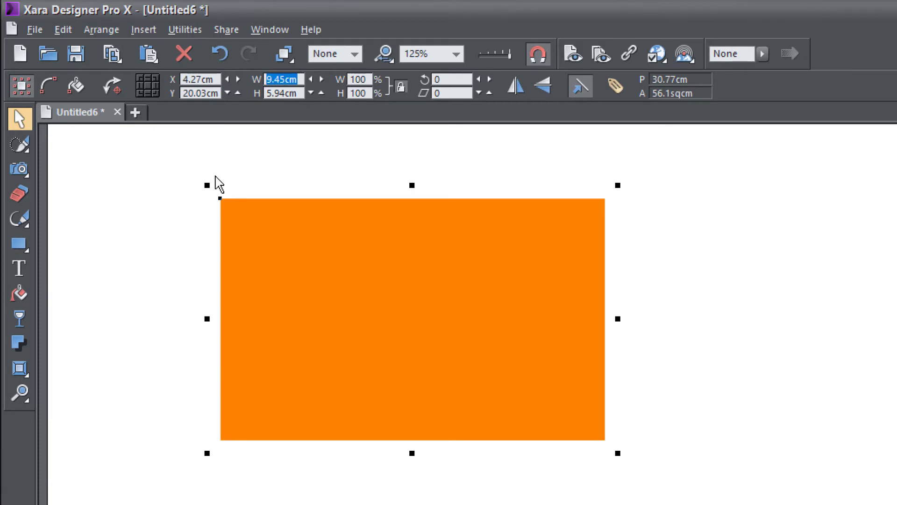
{"action": "type", "text": "4,5"}
{"action": "key", "text": "BackSpace"}
{"action": "key", "text": "BackSpace"}
{"action": "type", "text": ".5"}
{"action": "key", "text": "Return"}
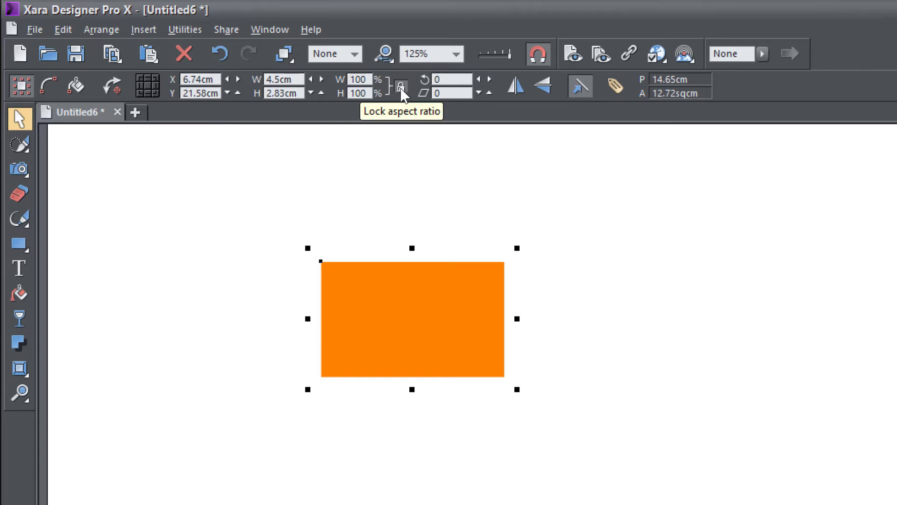
Unlock proportional scaling and set the rectangle's width to 1920 px
{"action": "left_click_drag", "start_coordinate": [487, 334], "coordinate": [428, 306]}
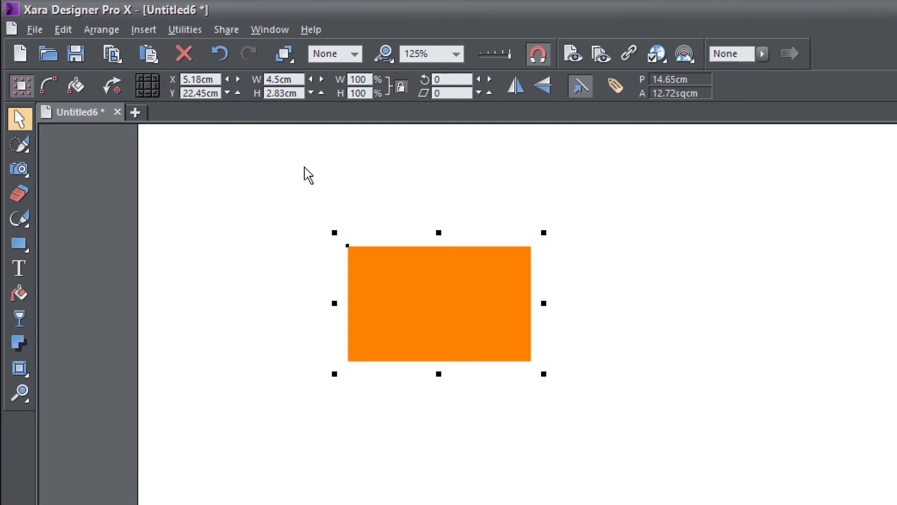
{"action": "left_click", "coordinate": [400, 86]}
{"action": "left_click", "coordinate": [299, 79]}
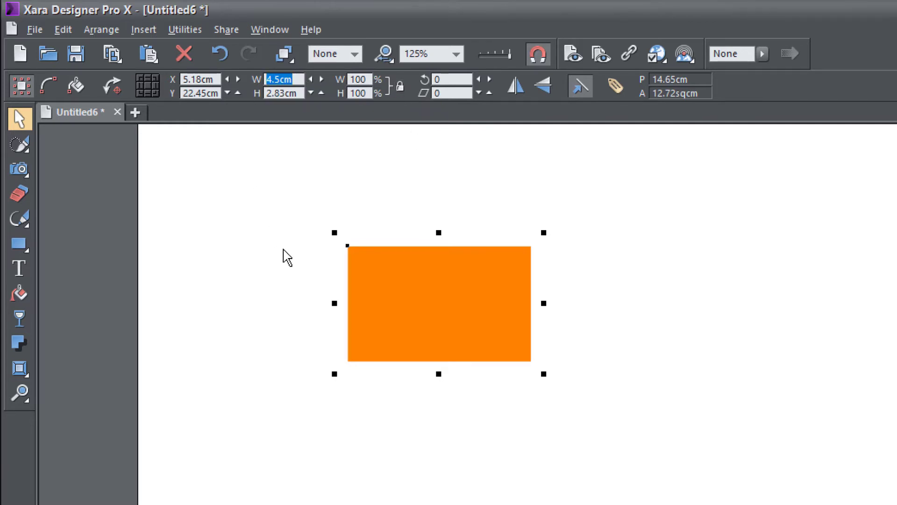
{"action": "type", "text": "1920px"}
{"action": "key", "text": "Return"}
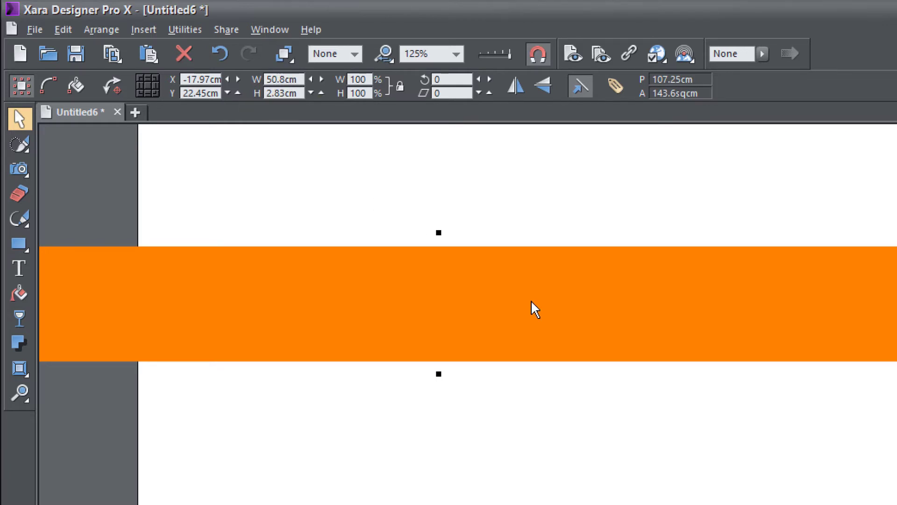
Zoom out to see the whole page and nudge the orange bar slightly right
{"action": "scroll", "coordinate": [531, 309], "scroll_direction": "down", "scroll_amount": 3}
{"action": "left_click_drag", "start_coordinate": [527, 310], "coordinate": [659, 344]}
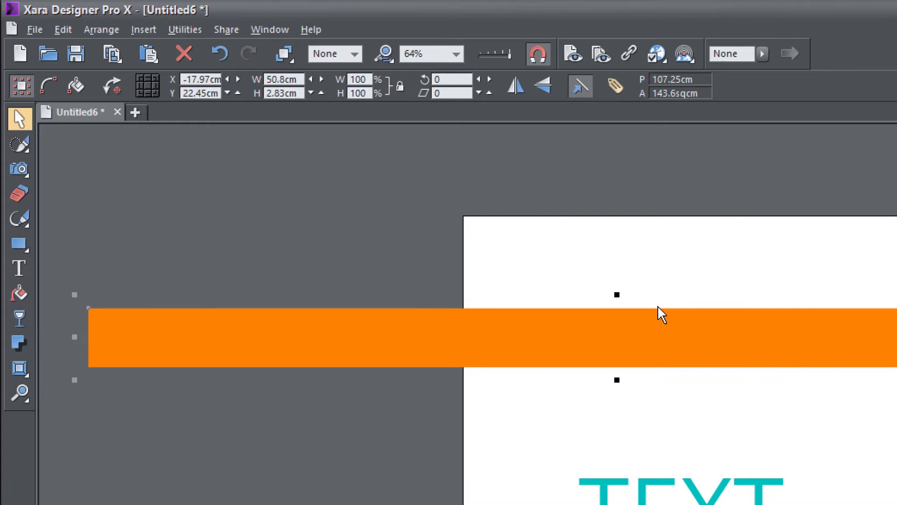
{"action": "left_click", "coordinate": [670, 278]}
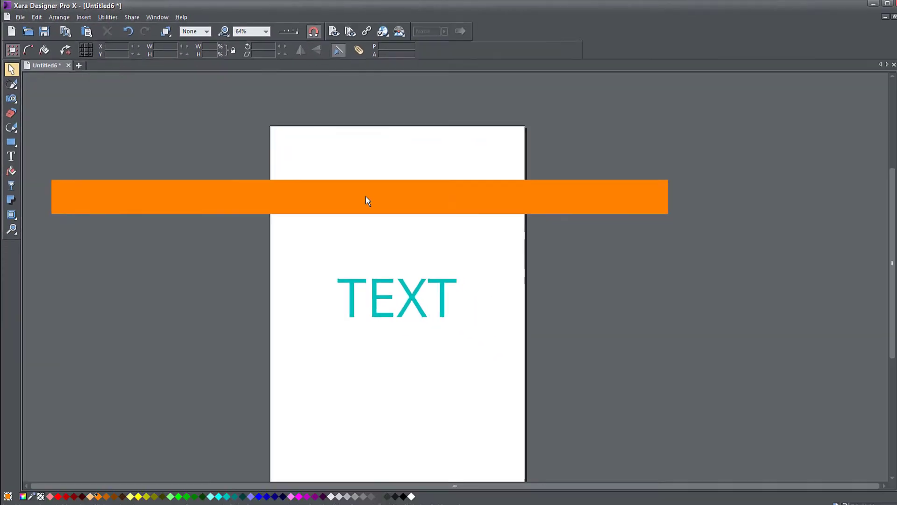
{"action": "left_click_drag", "start_coordinate": [368, 200], "coordinate": [393, 200]}
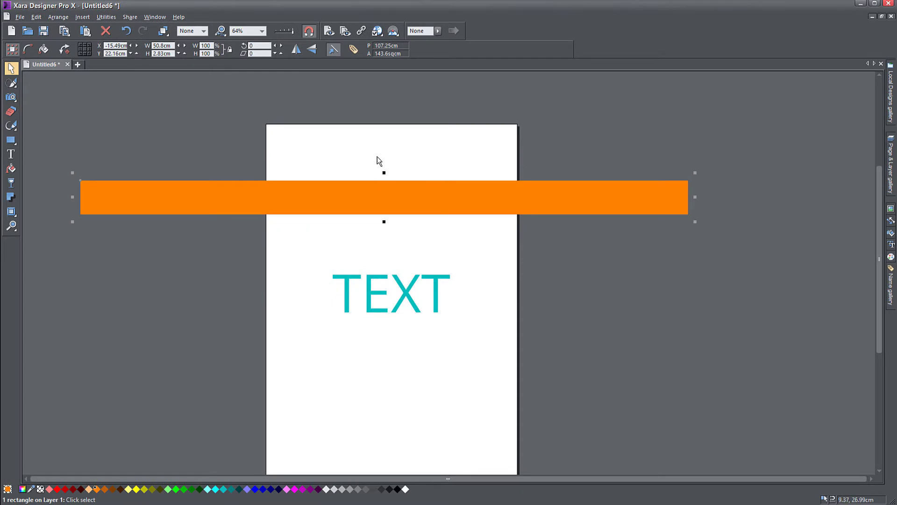
{"action": "left_click", "coordinate": [376, 160]}
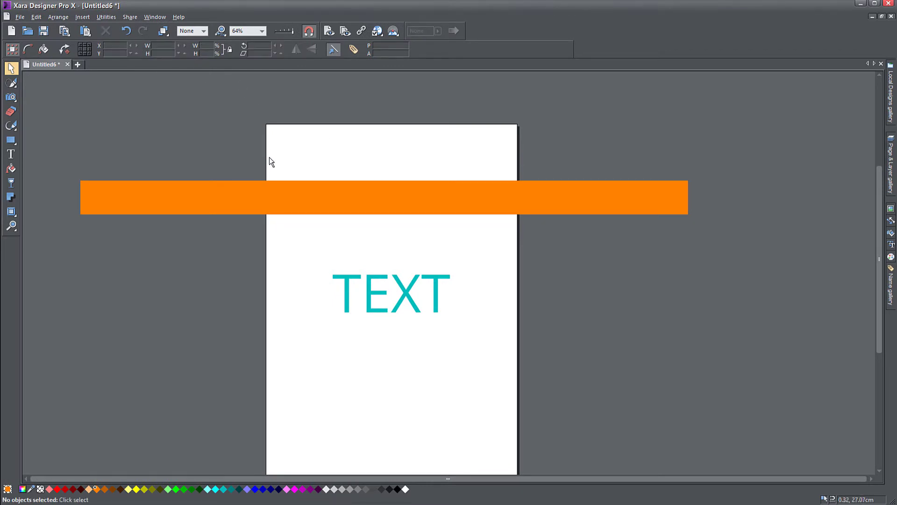
{"action": "left_click", "coordinate": [273, 195]}
{"action": "left_click", "coordinate": [298, 161]}
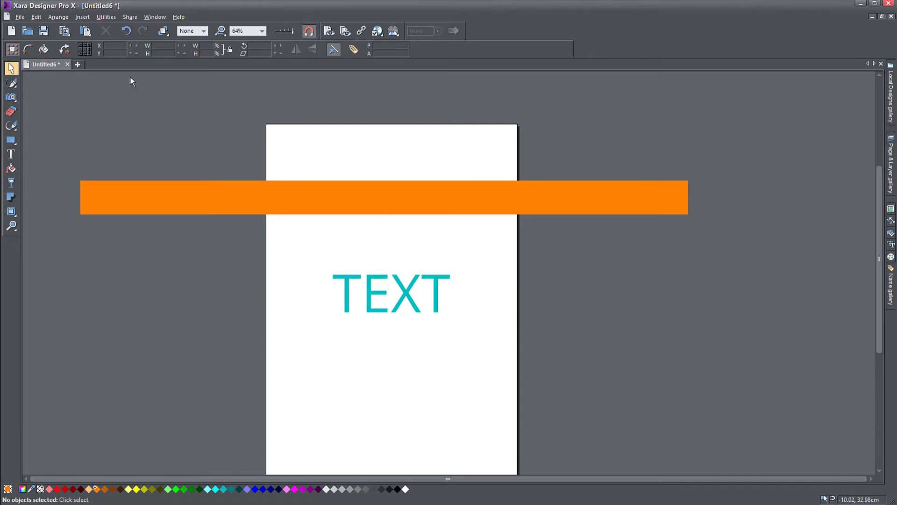
{"action": "left_click", "coordinate": [36, 17]}
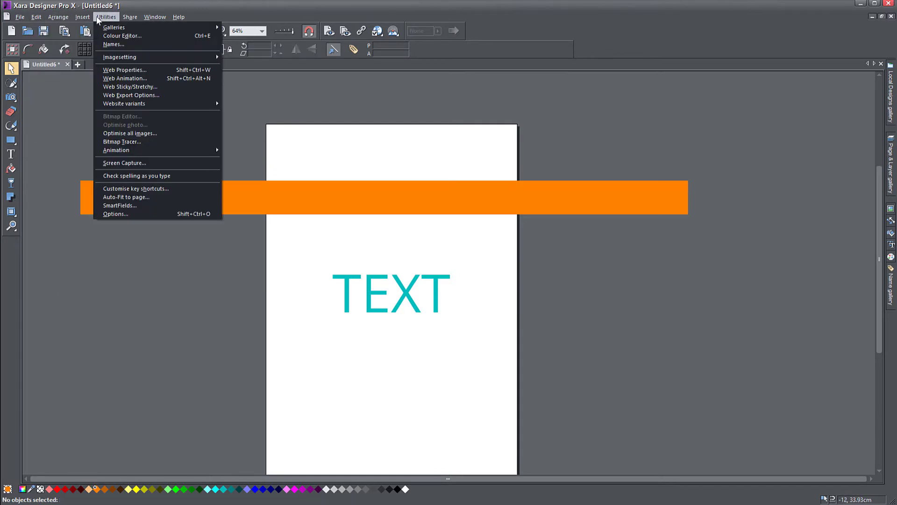
Set Page units to Pixels in Options so the bar reads 1920 × 106.9 px
{"action": "left_click", "coordinate": [118, 216]}
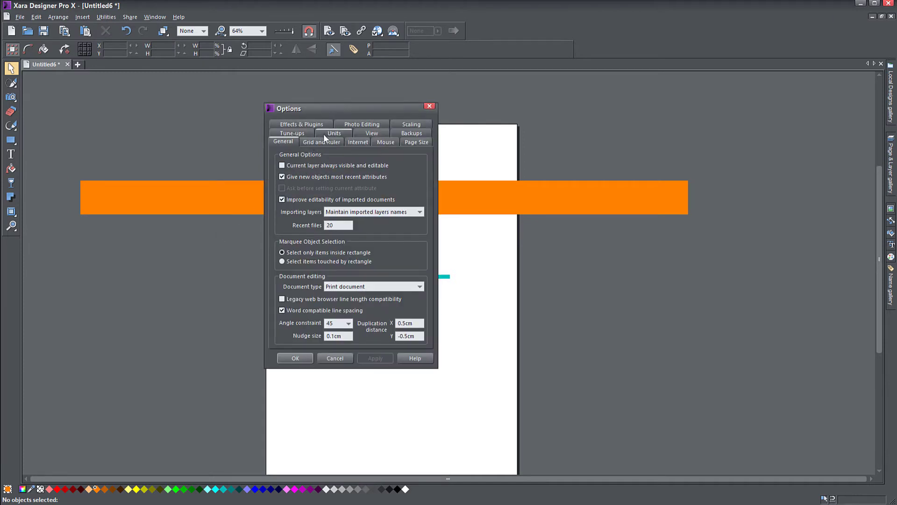
{"action": "left_click", "coordinate": [333, 134]}
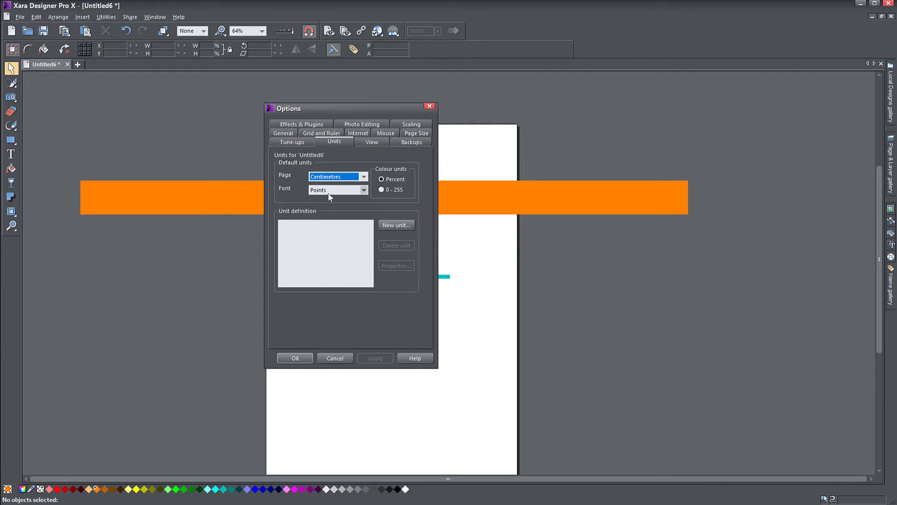
{"action": "left_click", "coordinate": [364, 178]}
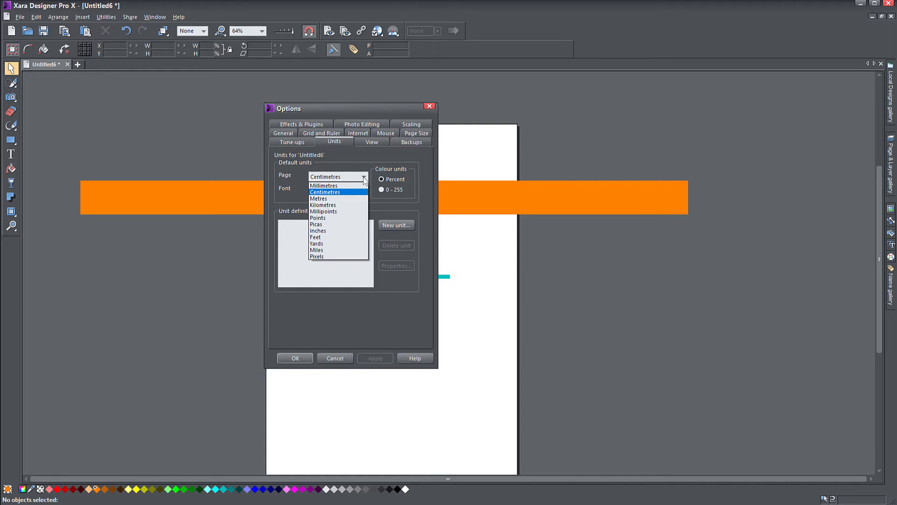
{"action": "left_click", "coordinate": [318, 257]}
{"action": "left_click", "coordinate": [376, 358]}
{"action": "left_click", "coordinate": [303, 359]}
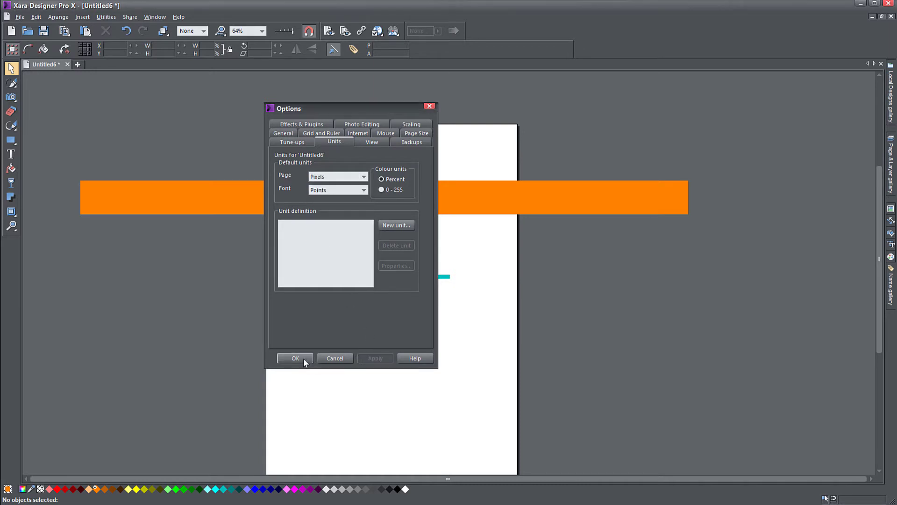
{"action": "left_click", "coordinate": [348, 198]}
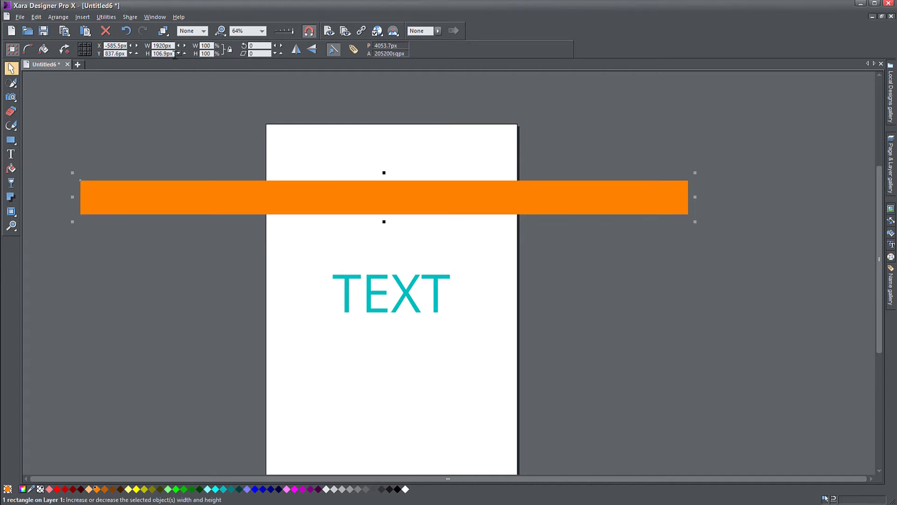
Set the rectangle's height to 1080 px and move it right and down
{"action": "left_click", "coordinate": [149, 54]}
{"action": "type", "text": "1080"}
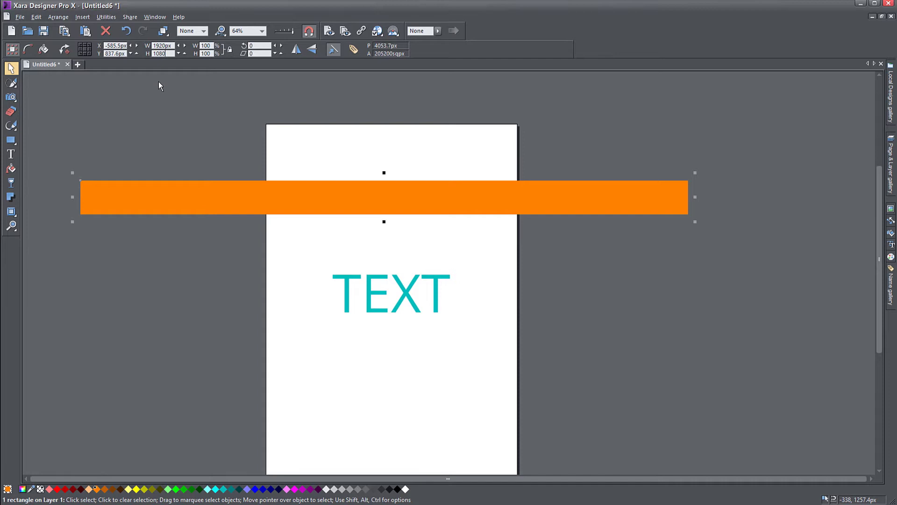
{"action": "key", "text": "Return"}
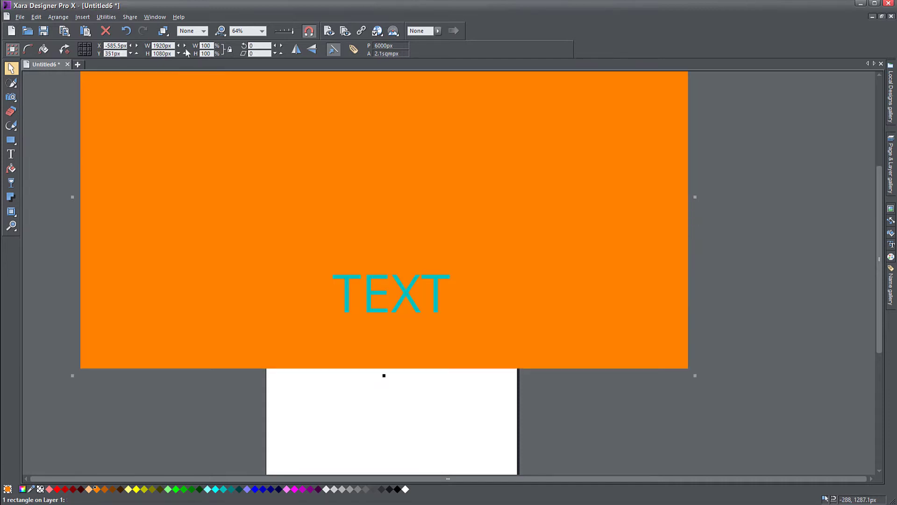
{"action": "left_click_drag", "start_coordinate": [295, 190], "coordinate": [322, 273]}
{"action": "left_click_drag", "start_coordinate": [296, 233], "coordinate": [310, 232]}
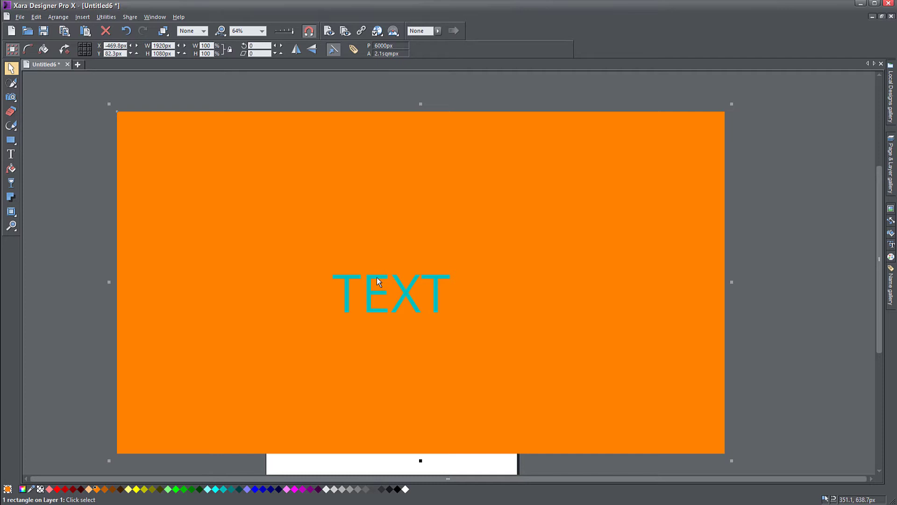
Move the TEXT up and to the left
{"action": "left_click", "coordinate": [455, 281]}
{"action": "mouse_move", "coordinate": [455, 280]}
{"action": "left_mouse_down"}
{"action": "mouse_move", "coordinate": [459, 240]}
{"action": "mouse_move", "coordinate": [461, 269]}
{"action": "left_mouse_up"}
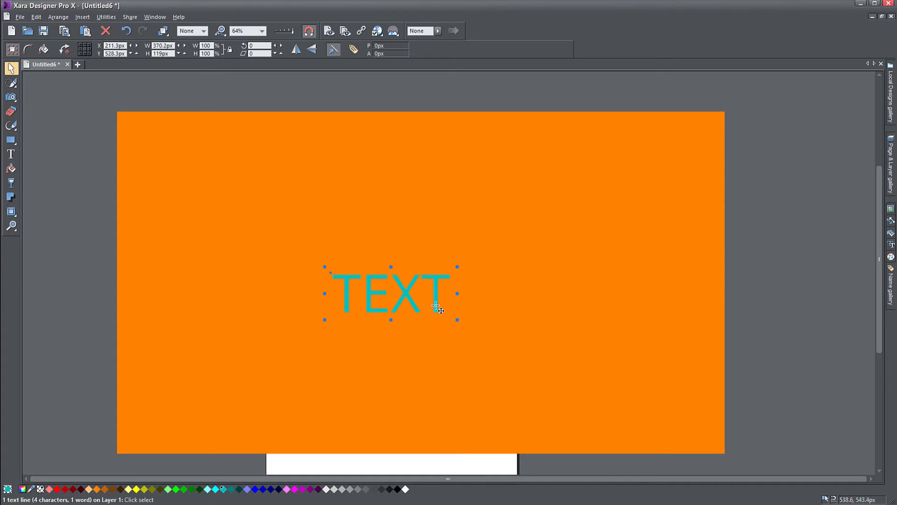
{"action": "left_click_drag", "start_coordinate": [436, 306], "coordinate": [460, 273]}
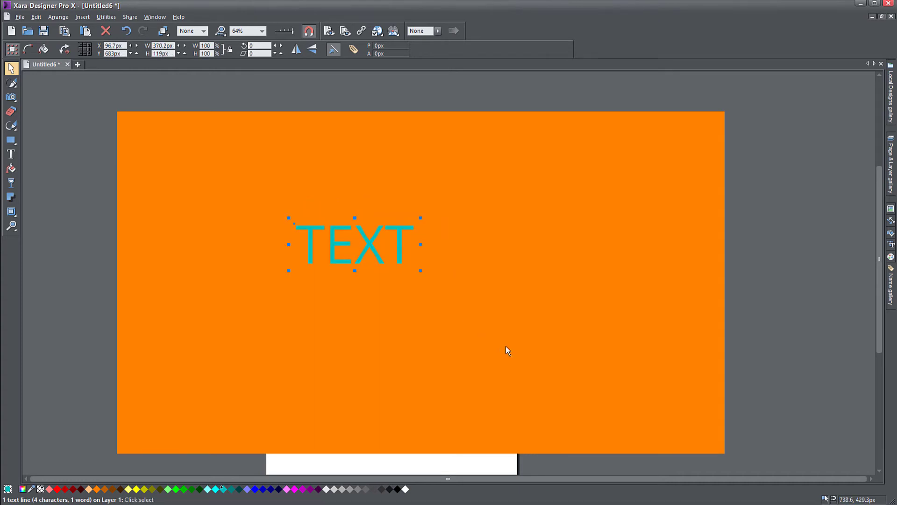
Shrink the orange rectangle proportionally to about 90% (738.6 × 415.4 px)
{"action": "left_click", "coordinate": [518, 349]}
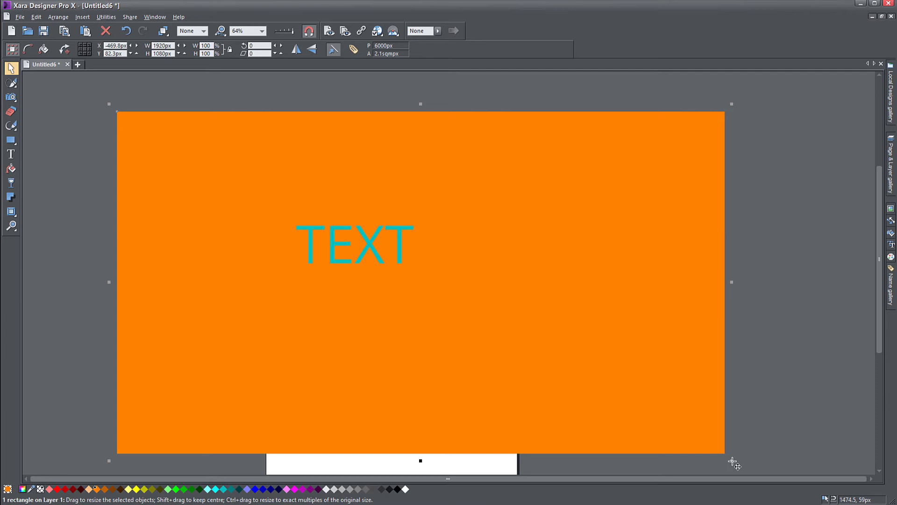
{"action": "left_click_drag", "start_coordinate": [732, 461], "coordinate": [673, 356]}
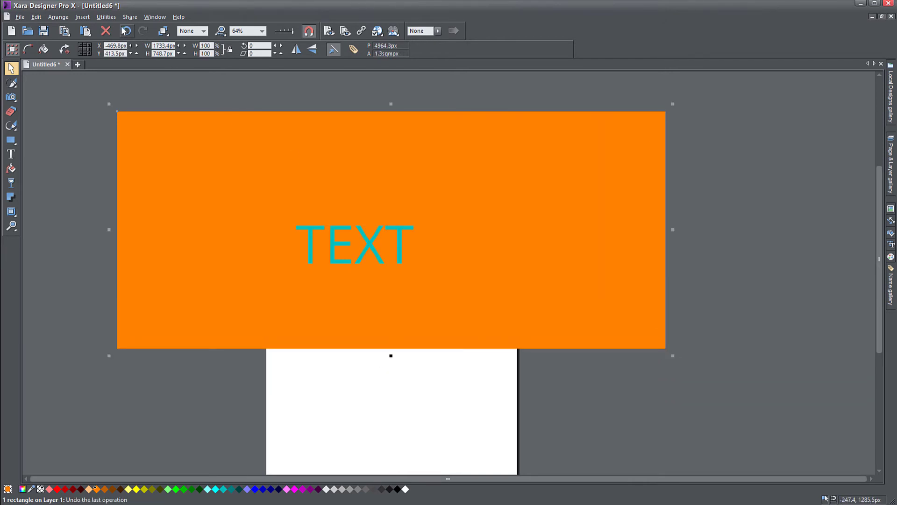
{"action": "left_click", "coordinate": [124, 31]}
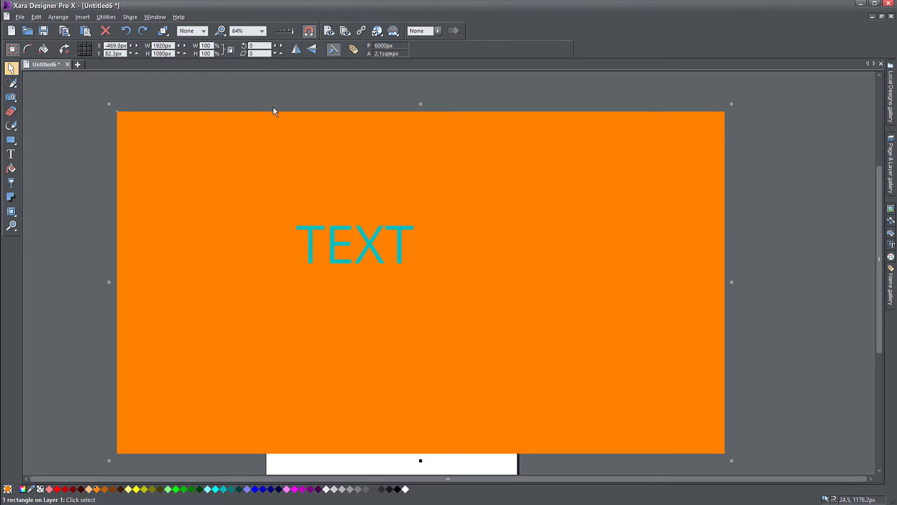
{"action": "left_click_drag", "start_coordinate": [732, 459], "coordinate": [655, 340]}
{"action": "left_click", "coordinate": [713, 287]}
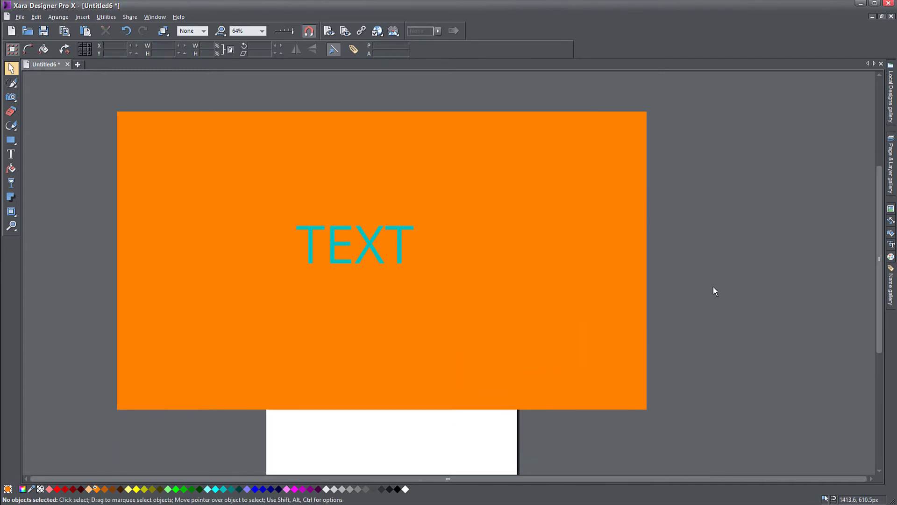
{"action": "left_click_drag", "start_coordinate": [527, 274], "coordinate": [568, 287]}
{"action": "left_click_drag", "start_coordinate": [692, 115], "coordinate": [398, 282]}
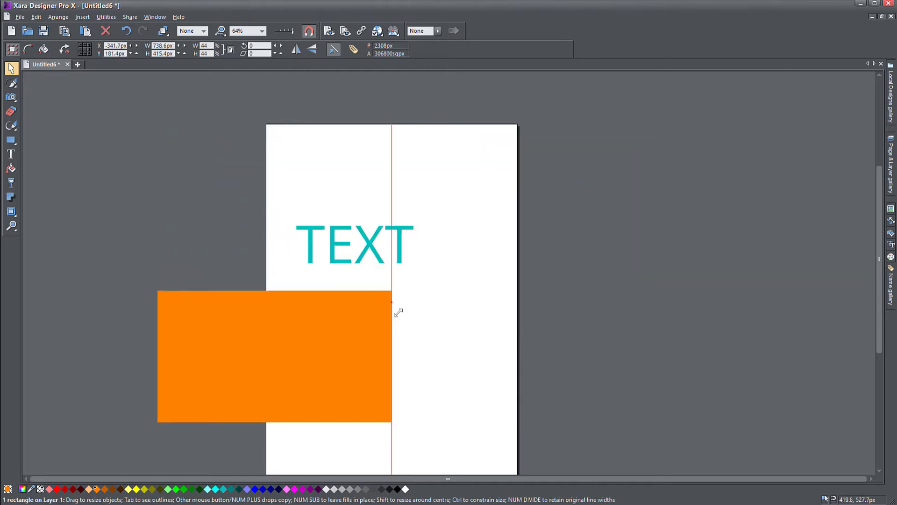
{"action": "left_click_drag", "start_coordinate": [260, 312], "coordinate": [397, 185]}
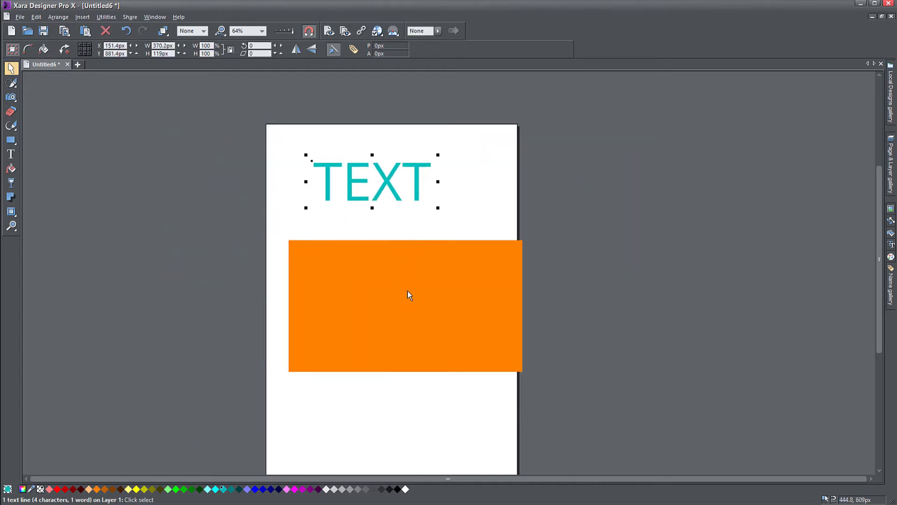
{"action": "left_click_drag", "start_coordinate": [407, 291], "coordinate": [397, 273]}
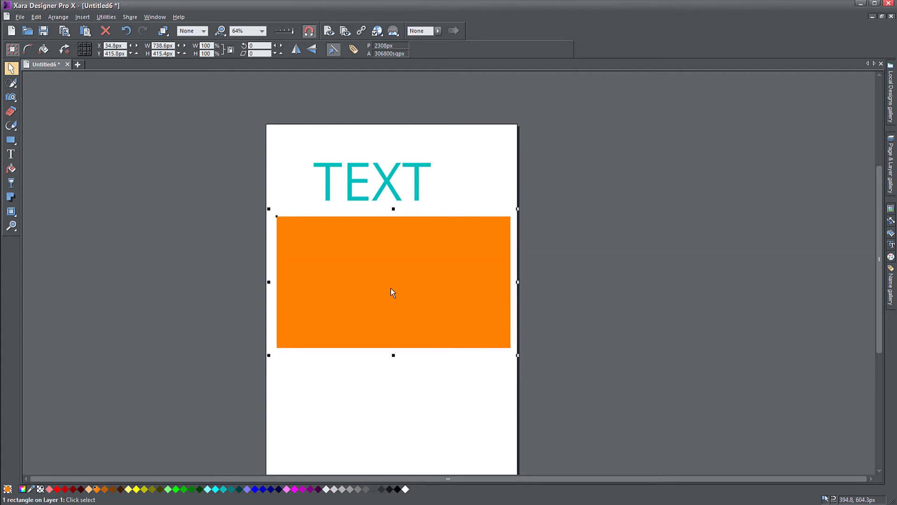
{"action": "scroll", "coordinate": [391, 285], "scroll_direction": "up", "scroll_amount": 2}
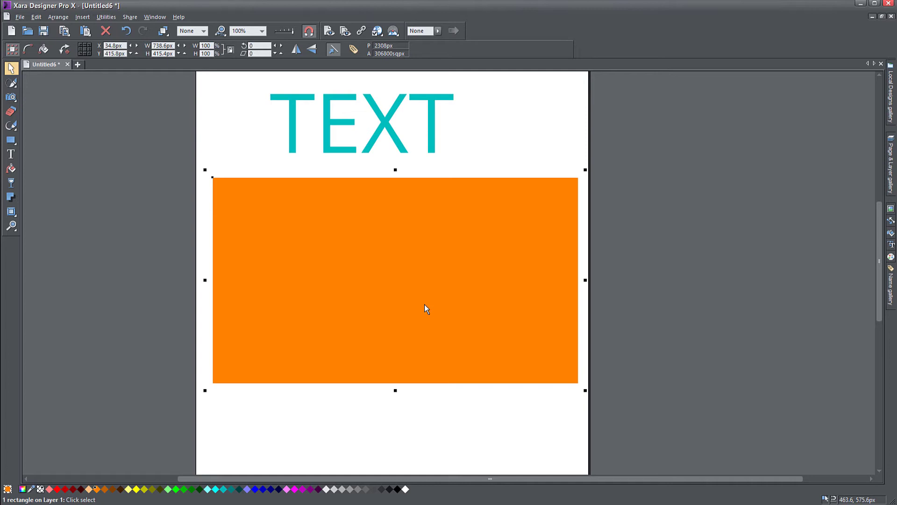
{"action": "left_click", "coordinate": [250, 45]}
{"action": "type", "text": "15"}
{"action": "key", "text": "Return"}
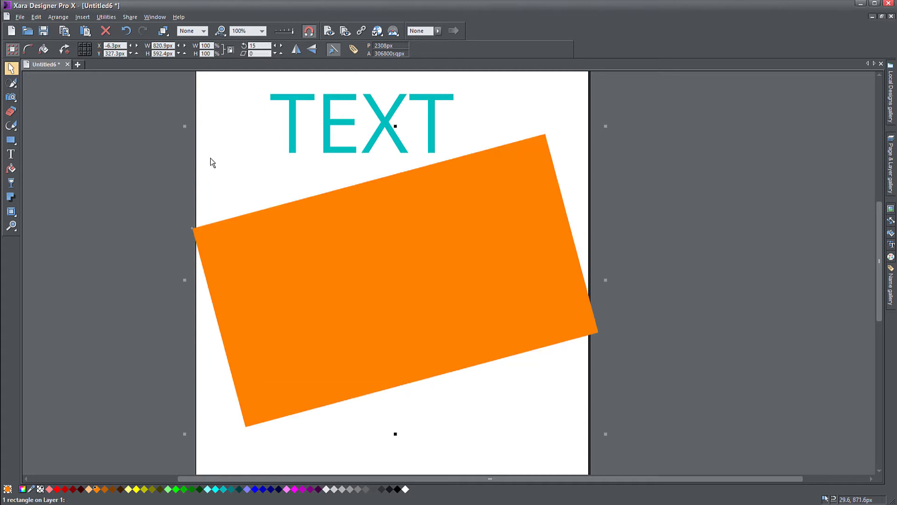
{"action": "left_click", "coordinate": [125, 31]}
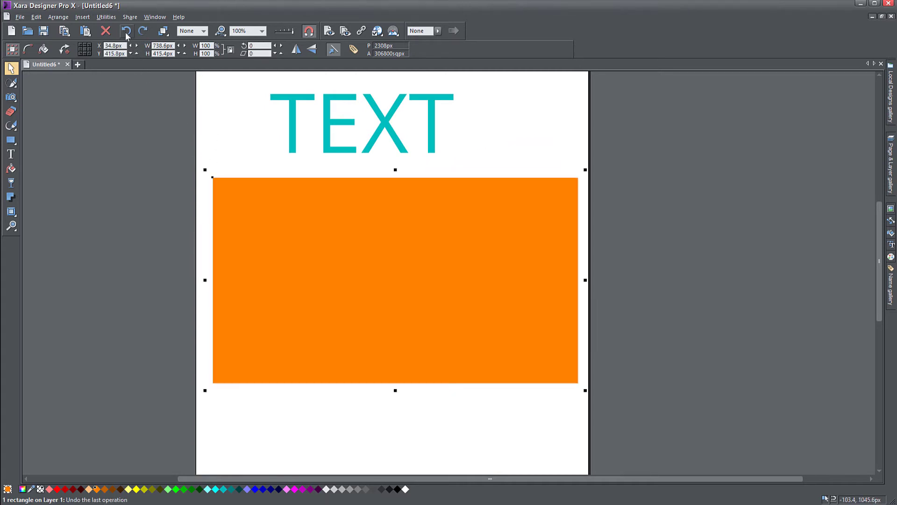
{"action": "left_click", "coordinate": [146, 176]}
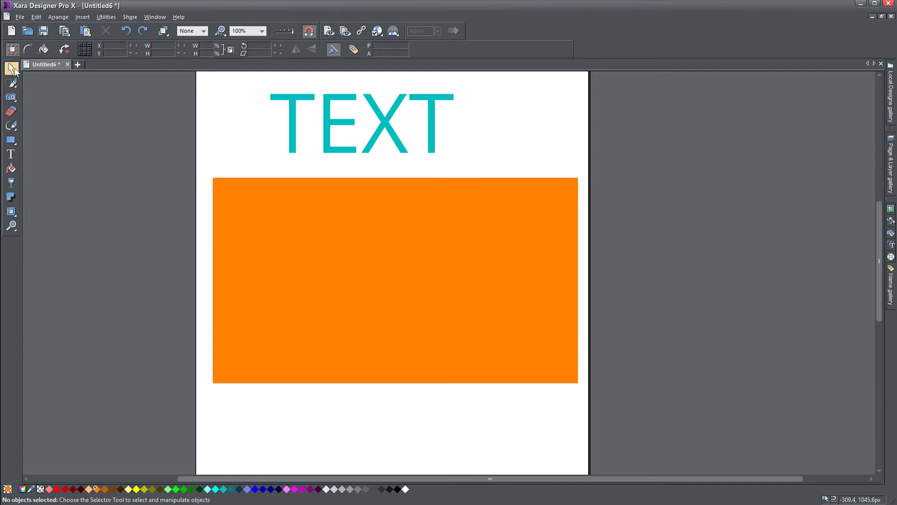
Rotate the orange rectangle around its centre using its rotate handles
{"action": "left_click", "coordinate": [387, 346]}
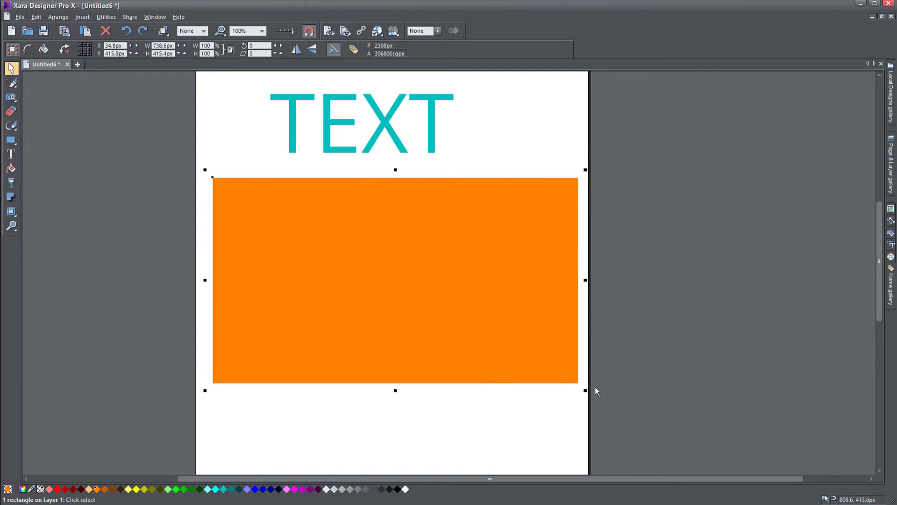
{"action": "left_click", "coordinate": [421, 273]}
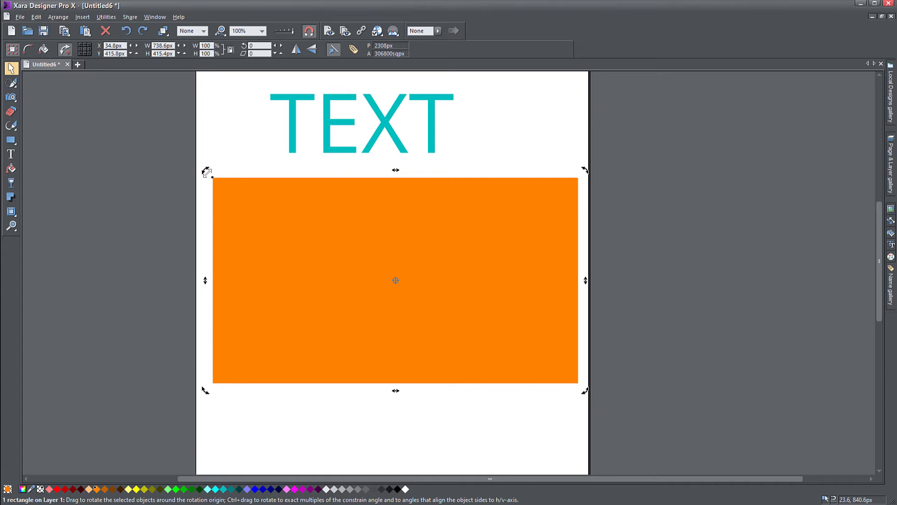
{"action": "left_click_drag", "start_coordinate": [206, 170], "coordinate": [262, 202]}
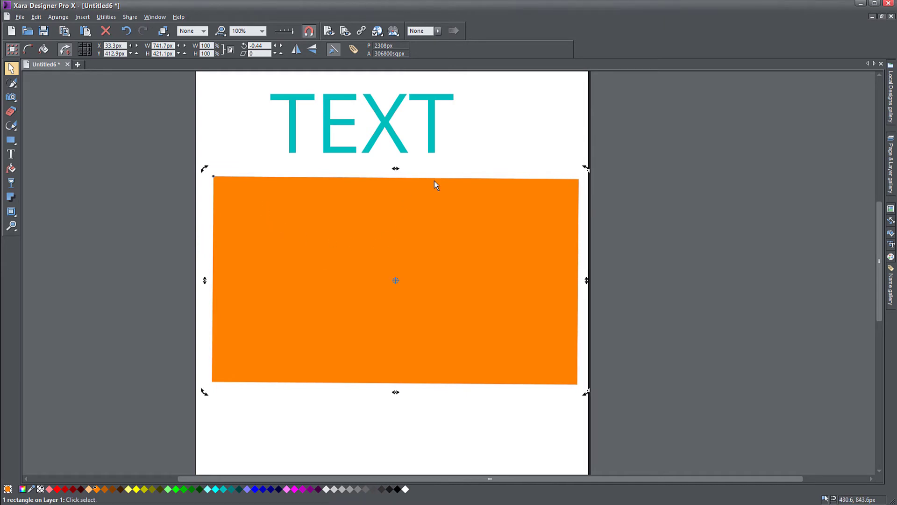
Skew the rectangle, straighten it back nearly level, and move it up and left
{"action": "left_click_drag", "start_coordinate": [396, 170], "coordinate": [310, 192]}
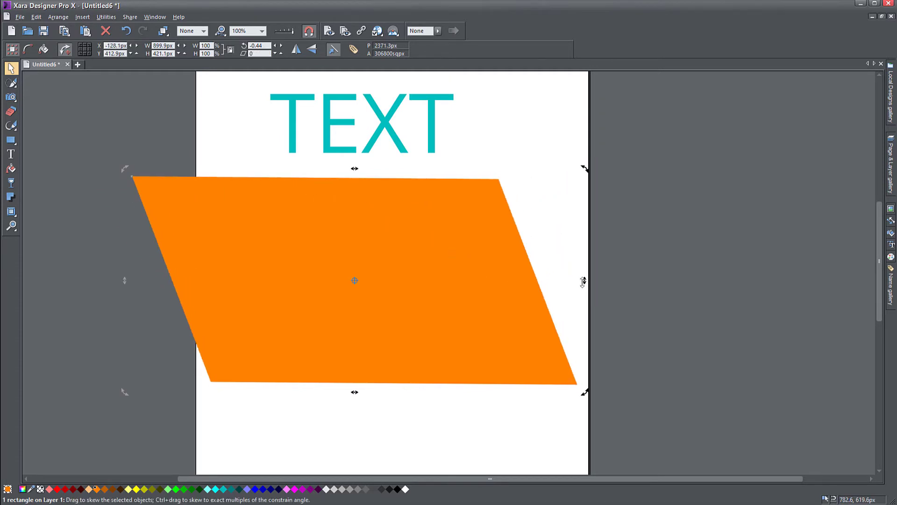
{"action": "mouse_move", "coordinate": [584, 281]}
{"action": "left_mouse_down"}
{"action": "mouse_move", "coordinate": [577, 179]}
{"action": "mouse_move", "coordinate": [570, 274]}
{"action": "left_mouse_up"}
{"action": "left_click_drag", "start_coordinate": [352, 161], "coordinate": [427, 166]}
{"action": "left_click_drag", "start_coordinate": [429, 300], "coordinate": [403, 291]}
Delete the orange rectangle and draw a three-sided QuickShape triangle below the TEXT
{"action": "key", "text": "Delete"}
{"action": "left_click", "coordinate": [11, 140]}
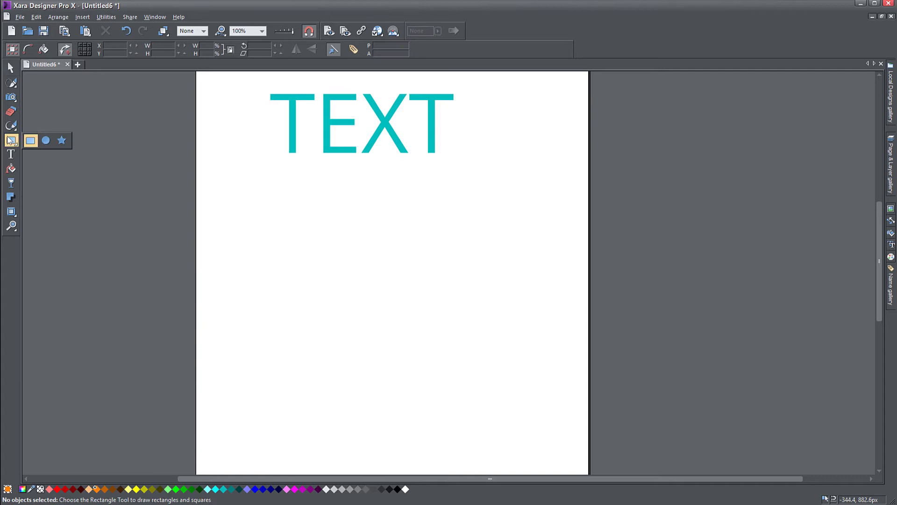
{"action": "left_click", "coordinate": [61, 141]}
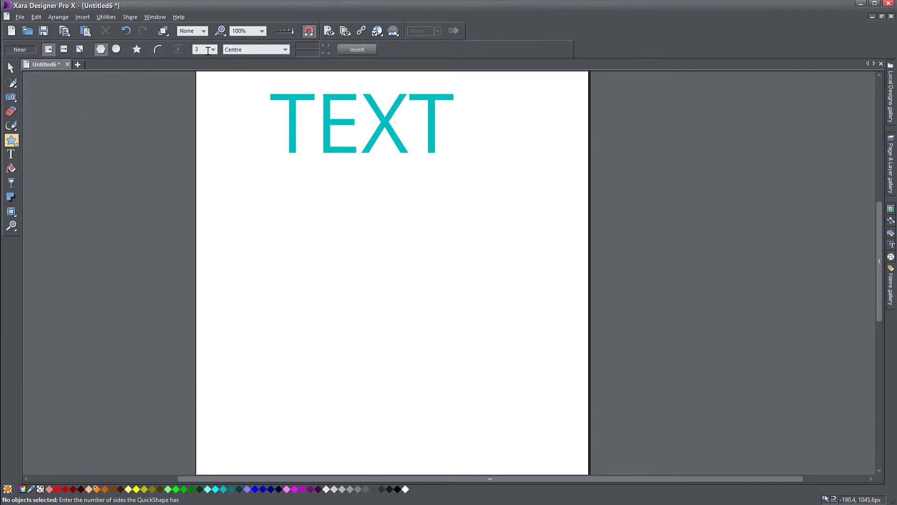
{"action": "left_click_drag", "start_coordinate": [352, 294], "coordinate": [450, 379]}
Shrink and reposition the triangle below the TEXT, then fill it blue
{"action": "left_click", "coordinate": [9, 68]}
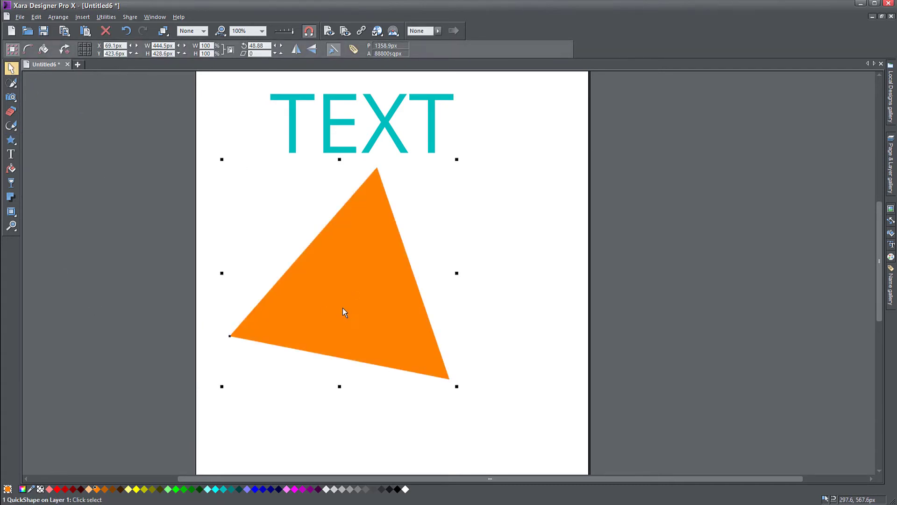
{"action": "left_click_drag", "start_coordinate": [349, 307], "coordinate": [411, 335]}
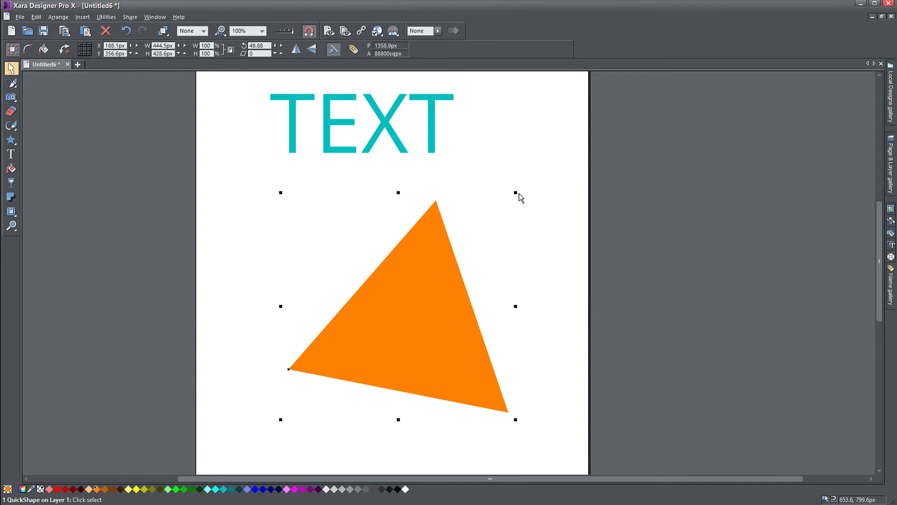
{"action": "left_click_drag", "start_coordinate": [516, 193], "coordinate": [425, 281]}
{"action": "left_click_drag", "start_coordinate": [380, 340], "coordinate": [382, 288]}
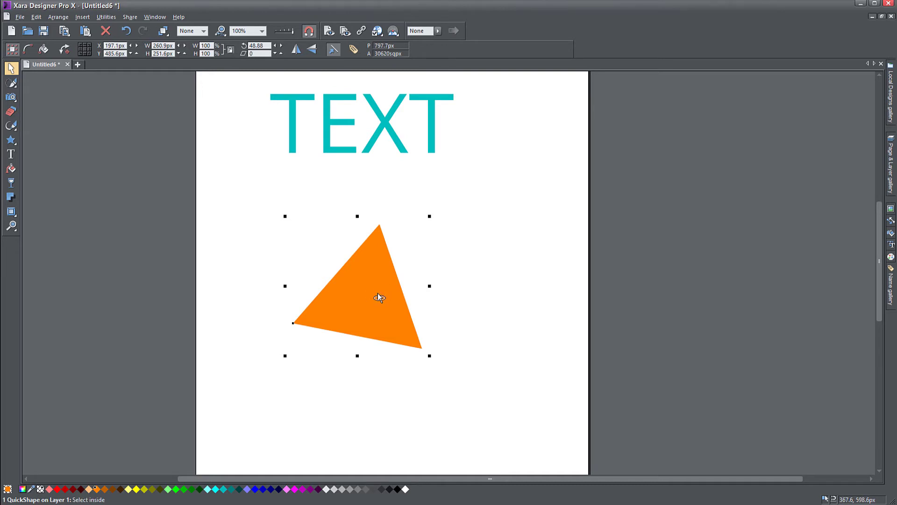
{"action": "scroll", "coordinate": [378, 293], "scroll_direction": "up", "scroll_amount": 2}
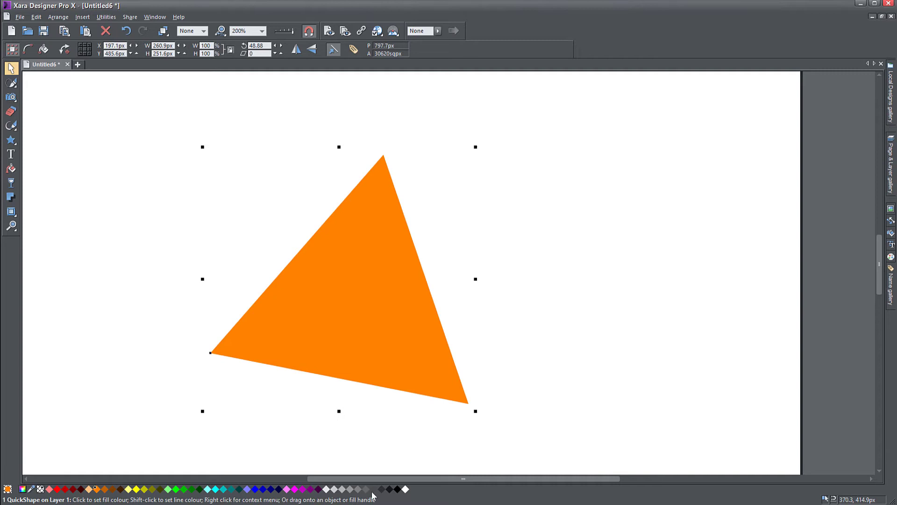
{"action": "left_click", "coordinate": [257, 489]}
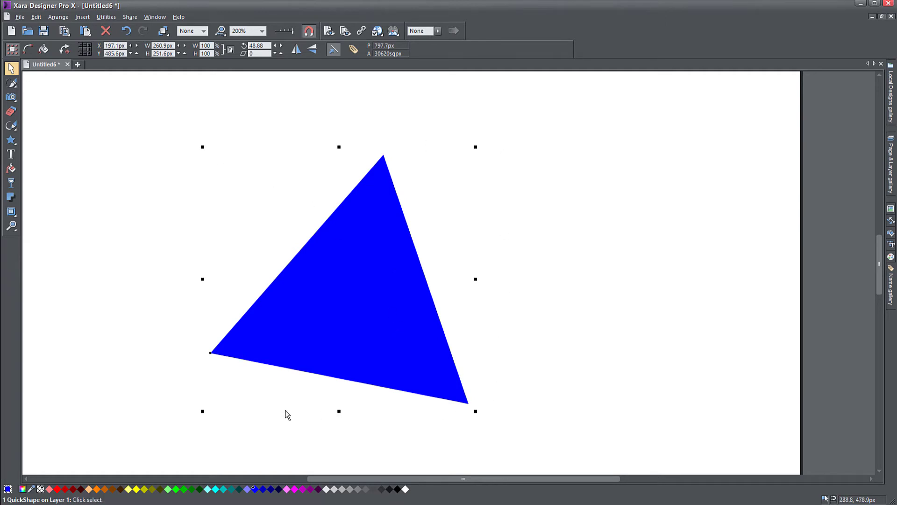
Rotate the blue triangle around its centre, then its top vertex, then its right edge
{"action": "left_click", "coordinate": [381, 251]}
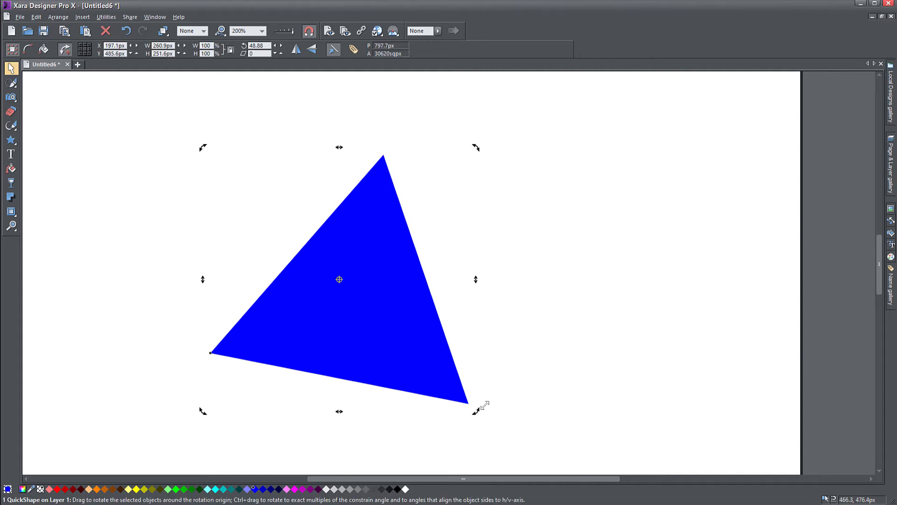
{"action": "left_click_drag", "start_coordinate": [484, 405], "coordinate": [462, 377]}
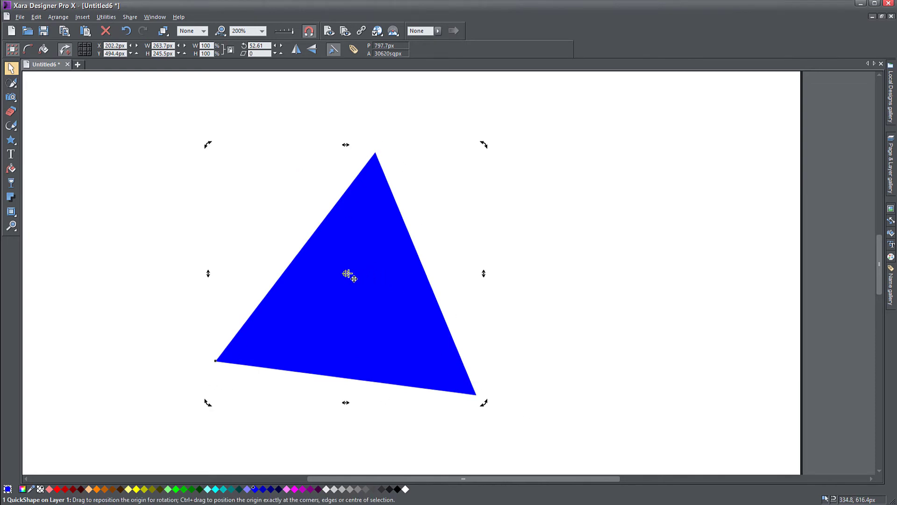
{"action": "mouse_move", "coordinate": [347, 274]}
{"action": "left_mouse_down"}
{"action": "mouse_move", "coordinate": [356, 238]}
{"action": "mouse_move", "coordinate": [334, 275]}
{"action": "mouse_move", "coordinate": [374, 206]}
{"action": "mouse_move", "coordinate": [385, 163]}
{"action": "mouse_move", "coordinate": [375, 152]}
{"action": "left_mouse_up"}
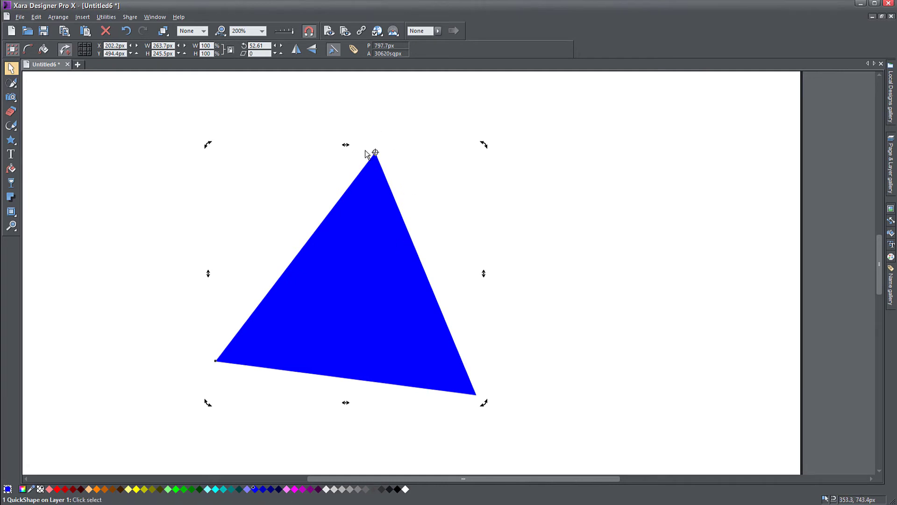
{"action": "left_click_drag", "start_coordinate": [482, 402], "coordinate": [359, 380]}
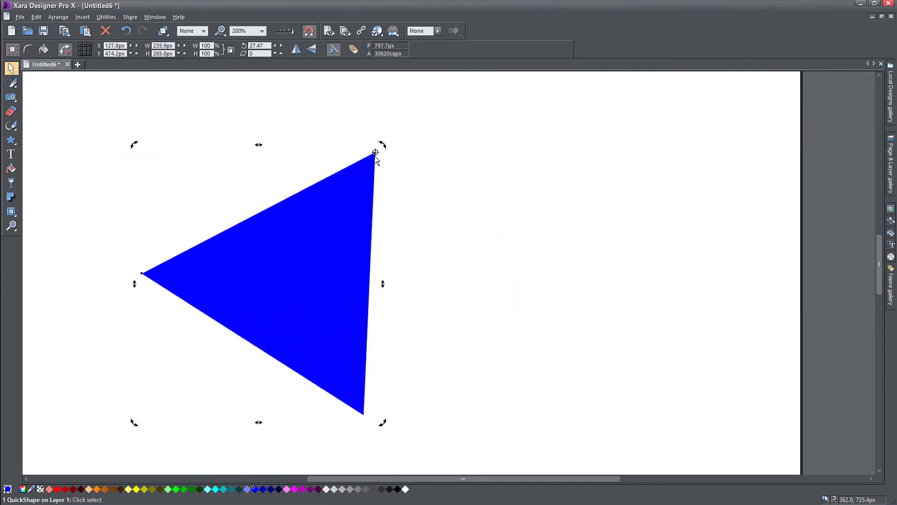
{"action": "mouse_move", "coordinate": [375, 153]}
{"action": "left_mouse_down"}
{"action": "mouse_move", "coordinate": [349, 304]}
{"action": "mouse_move", "coordinate": [370, 283]}
{"action": "left_mouse_up"}
{"action": "mouse_move", "coordinate": [134, 145]}
{"action": "left_mouse_down"}
{"action": "mouse_move", "coordinate": [341, 140]}
{"action": "mouse_move", "coordinate": [493, 267]}
{"action": "mouse_move", "coordinate": [401, 393]}
{"action": "mouse_move", "coordinate": [263, 350]}
{"action": "mouse_move", "coordinate": [397, 228]}
{"action": "mouse_move", "coordinate": [371, 361]}
{"action": "mouse_move", "coordinate": [365, 240]}
{"action": "mouse_move", "coordinate": [495, 324]}
{"action": "mouse_move", "coordinate": [475, 382]}
{"action": "left_mouse_up"}
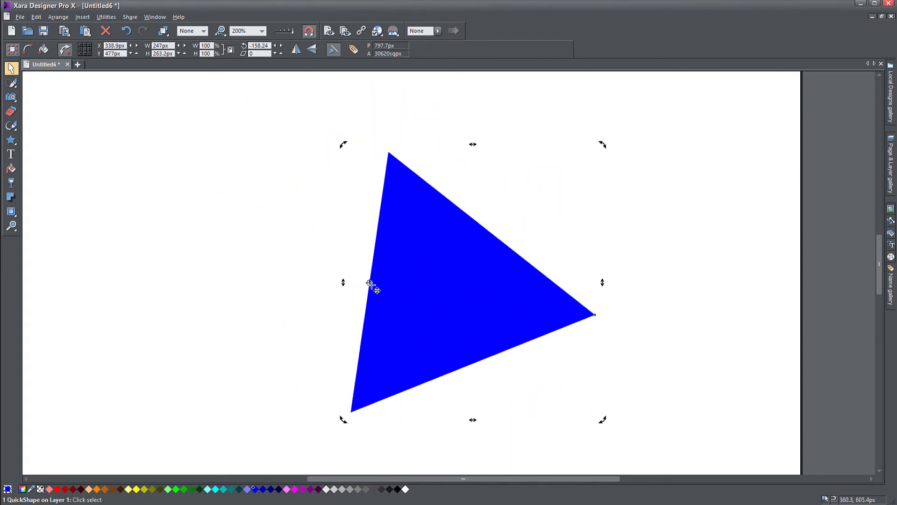
Rotate the triangle around its right vertex, leaving it at about −164.5°
{"action": "left_click_drag", "start_coordinate": [370, 283], "coordinate": [592, 316]}
{"action": "left_click_drag", "start_coordinate": [337, 152], "coordinate": [472, 209]}
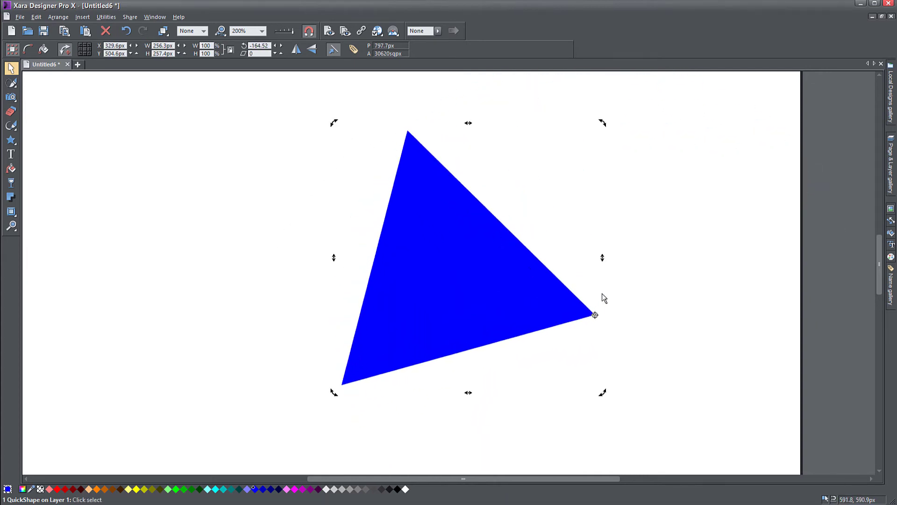
{"action": "left_click_drag", "start_coordinate": [500, 311], "coordinate": [465, 322]}
{"action": "left_click", "coordinate": [610, 231]}
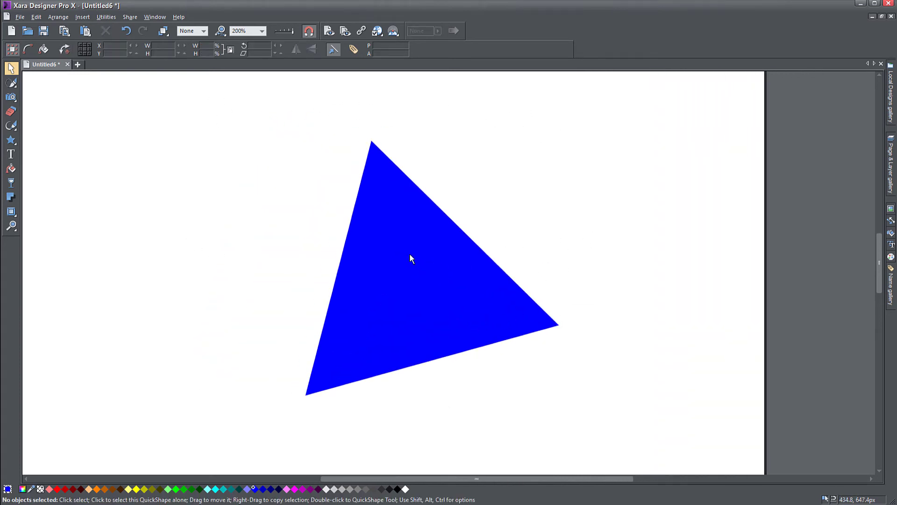
{"action": "left_click", "coordinate": [411, 258]}
{"action": "left_click", "coordinate": [411, 257]}
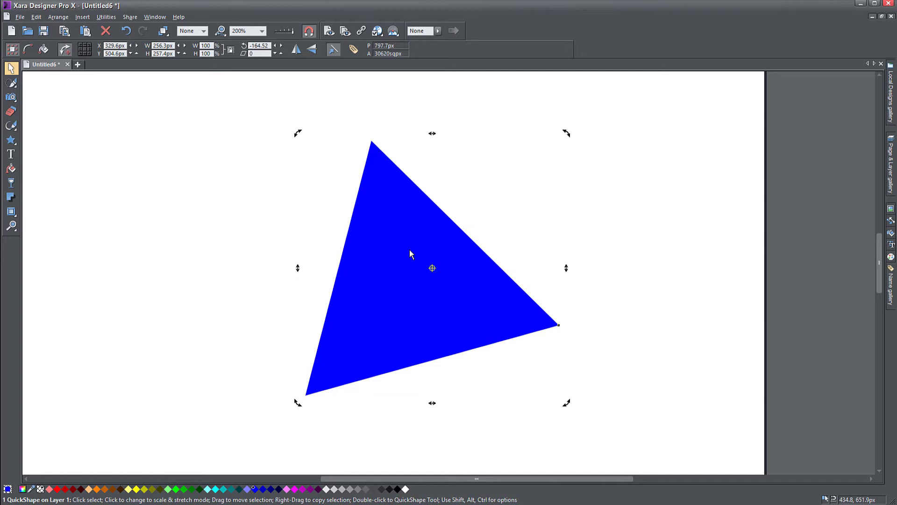
{"action": "left_click", "coordinate": [410, 254]}
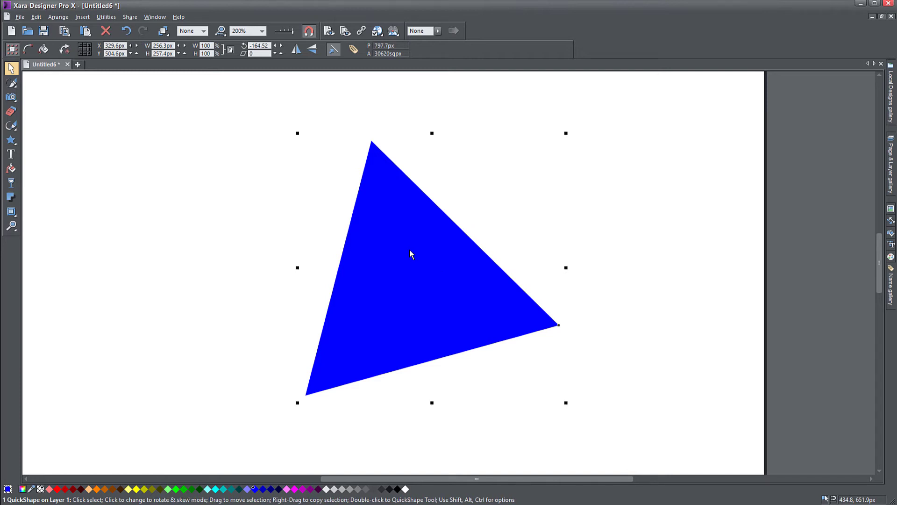
{"action": "double_click", "coordinate": [410, 251]}
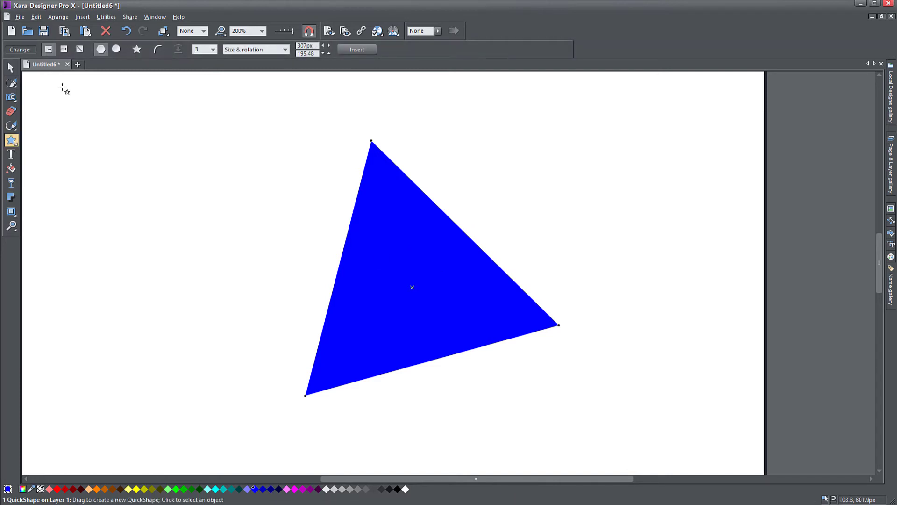
Move the blue triangle left and shrink it to about half size
{"action": "left_click", "coordinate": [11, 68]}
{"action": "left_click", "coordinate": [160, 176]}
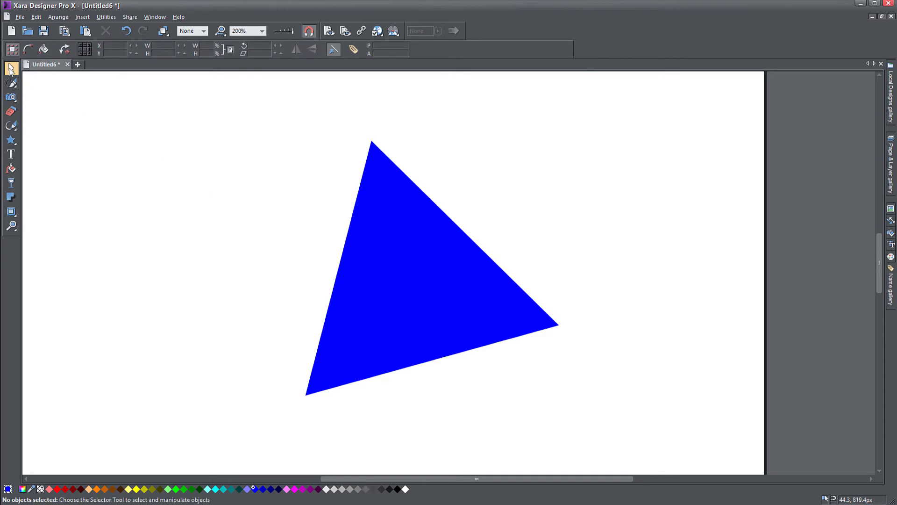
{"action": "left_click_drag", "start_coordinate": [372, 292], "coordinate": [318, 286]}
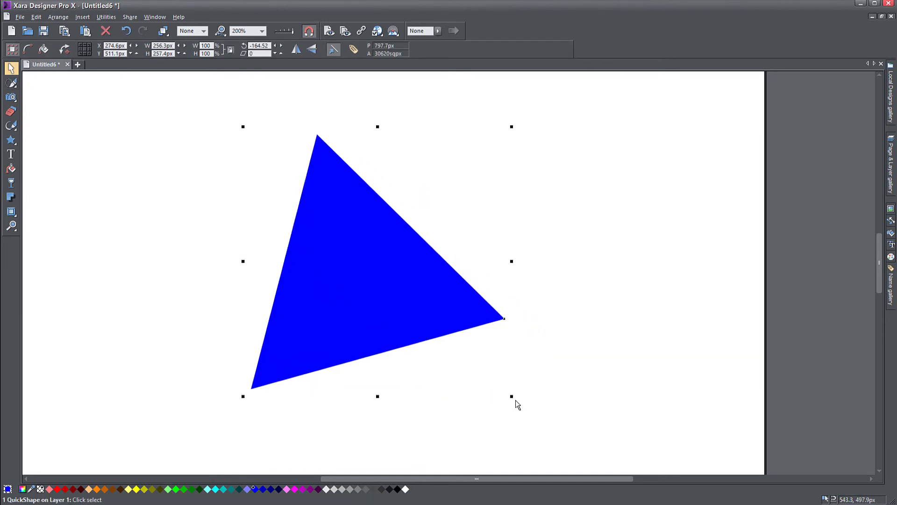
{"action": "left_click_drag", "start_coordinate": [512, 396], "coordinate": [354, 264]}
{"action": "left_click_drag", "start_coordinate": [313, 218], "coordinate": [381, 245]}
Duplicate the blue triangle, fill the copy purple, and raise it slightly
{"action": "key", "text": "ctrl+d"}
{"action": "left_click", "coordinate": [311, 489]}
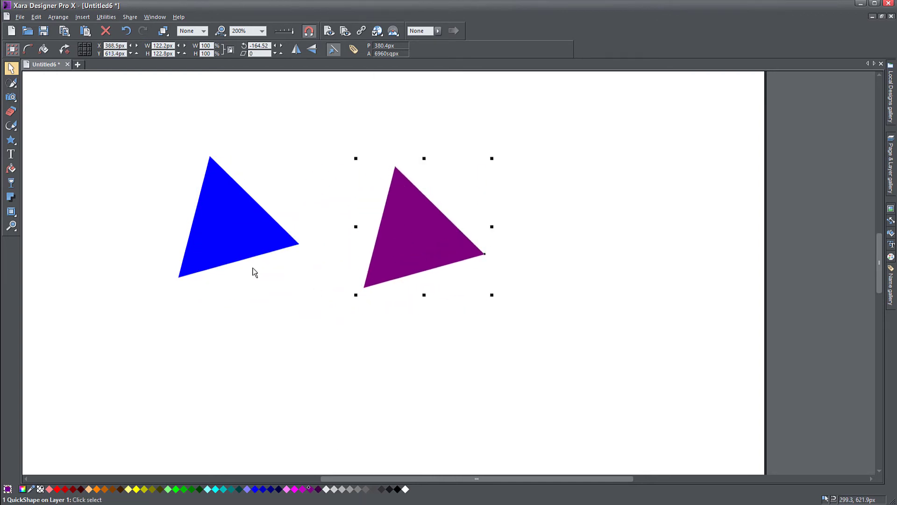
{"action": "left_click_drag", "start_coordinate": [232, 230], "coordinate": [284, 242]}
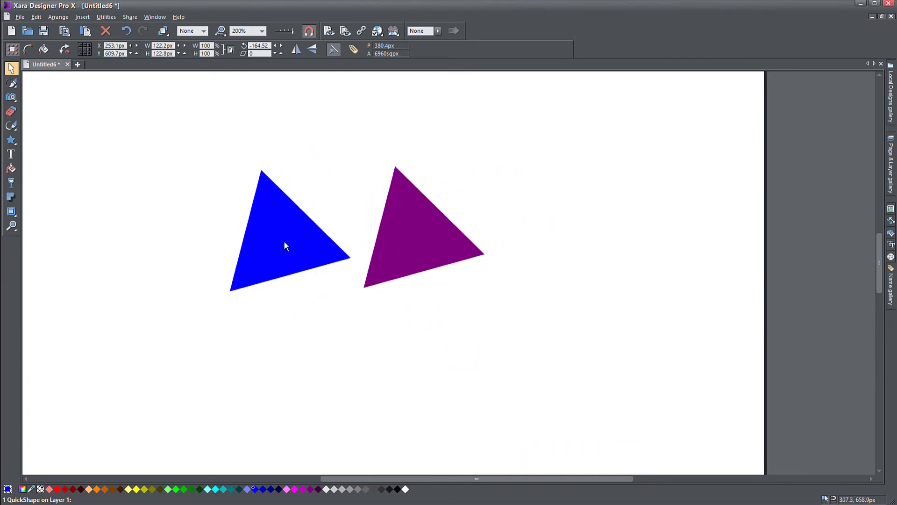
Rotate the blue triangle clockwise and nudge it up
{"action": "left_click", "coordinate": [293, 228]}
{"action": "left_click_drag", "start_coordinate": [358, 162], "coordinate": [527, 173]}
{"action": "mouse_move", "coordinate": [271, 250]}
{"action": "left_mouse_down"}
{"action": "mouse_move", "coordinate": [311, 281]}
{"action": "mouse_move", "coordinate": [277, 242]}
{"action": "mouse_move", "coordinate": [275, 254]}
{"action": "left_mouse_up"}
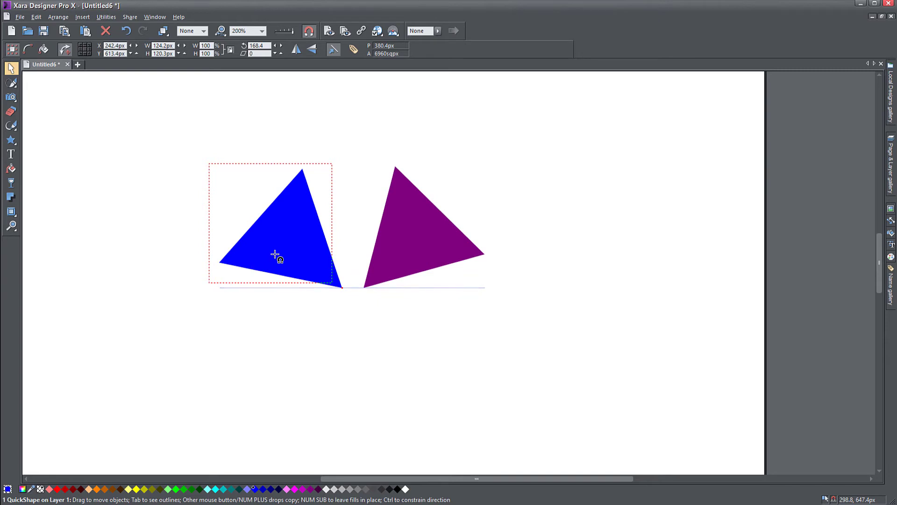
{"action": "left_click_drag", "start_coordinate": [274, 255], "coordinate": [274, 252]}
Shrink the blue triangle further and place it to the left of the purple one
{"action": "left_click", "coordinate": [346, 287]}
{"action": "left_click_drag", "start_coordinate": [347, 293], "coordinate": [427, 343]}
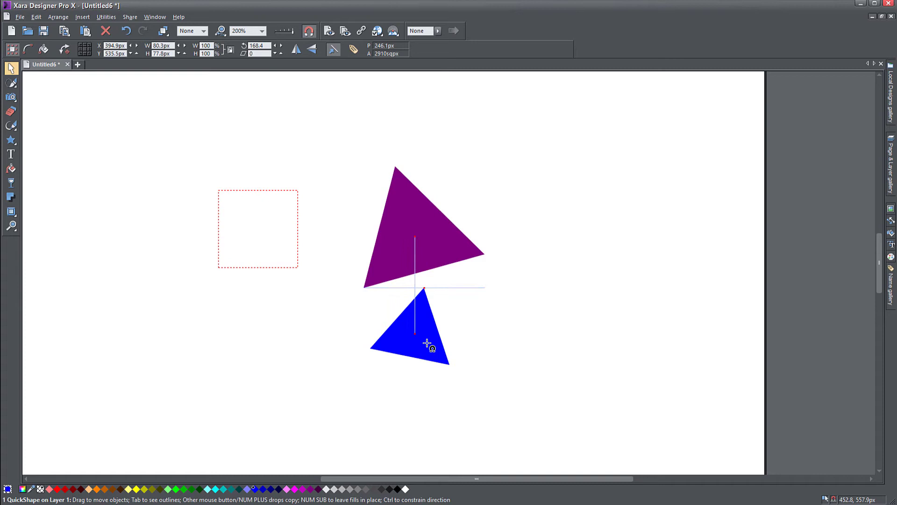
{"action": "left_click_drag", "start_coordinate": [428, 344], "coordinate": [313, 245]}
{"action": "left_click", "coordinate": [330, 321]}
{"action": "left_click", "coordinate": [311, 304]}
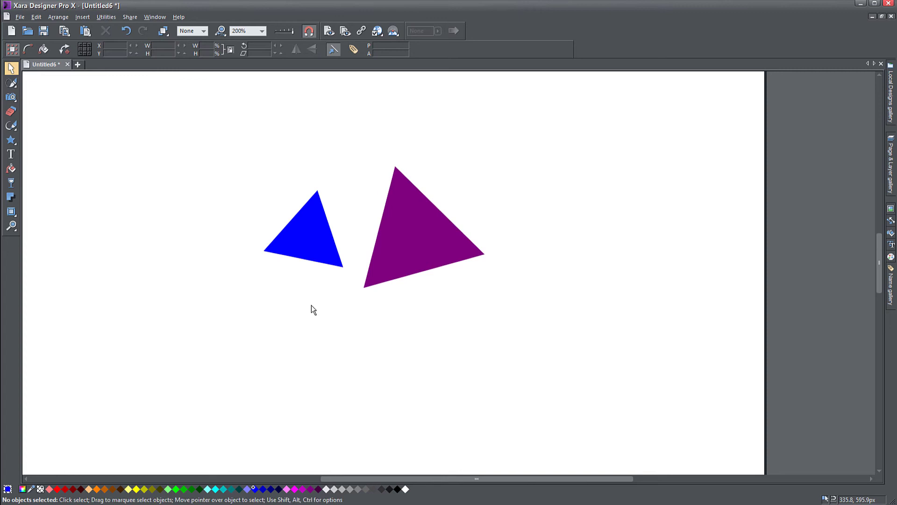
{"action": "left_click", "coordinate": [315, 251]}
{"action": "left_click", "coordinate": [413, 234]}
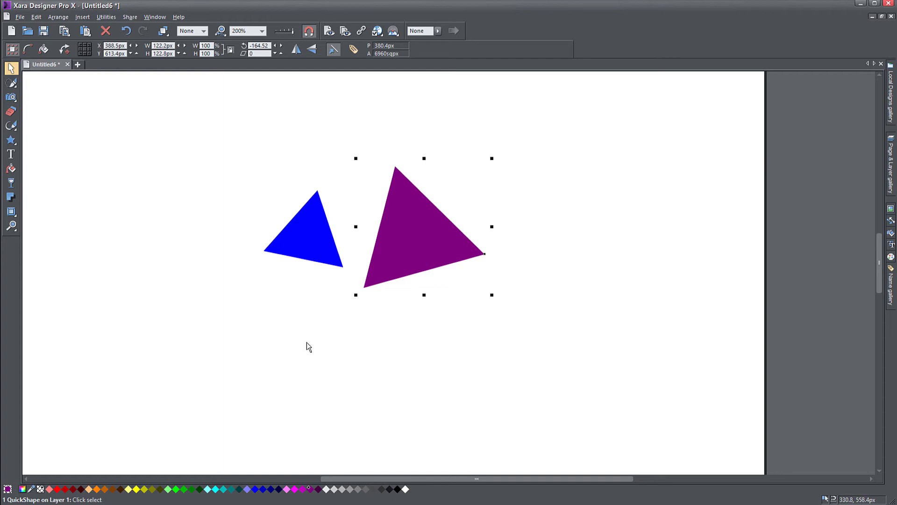
Marquee-select both triangles, move the pair left and rotate them slightly around their centre
{"action": "left_click", "coordinate": [318, 340]}
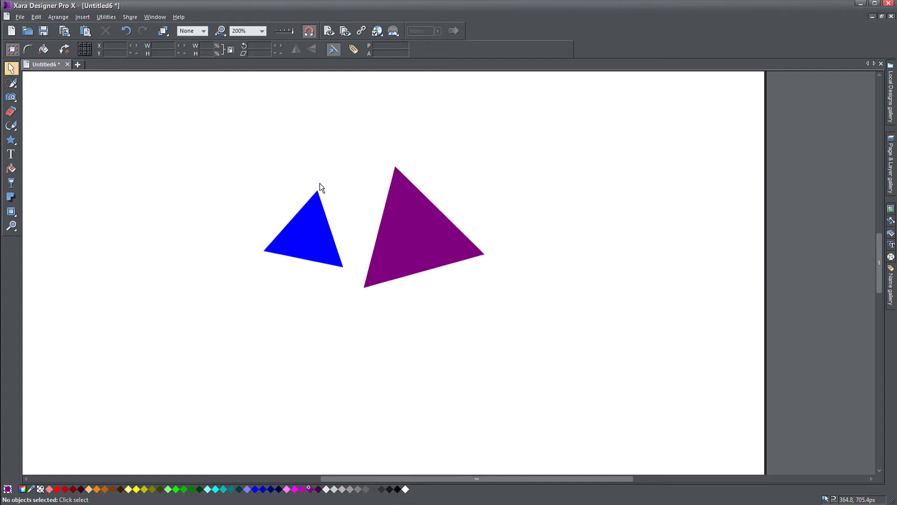
{"action": "left_click_drag", "start_coordinate": [209, 113], "coordinate": [543, 342]}
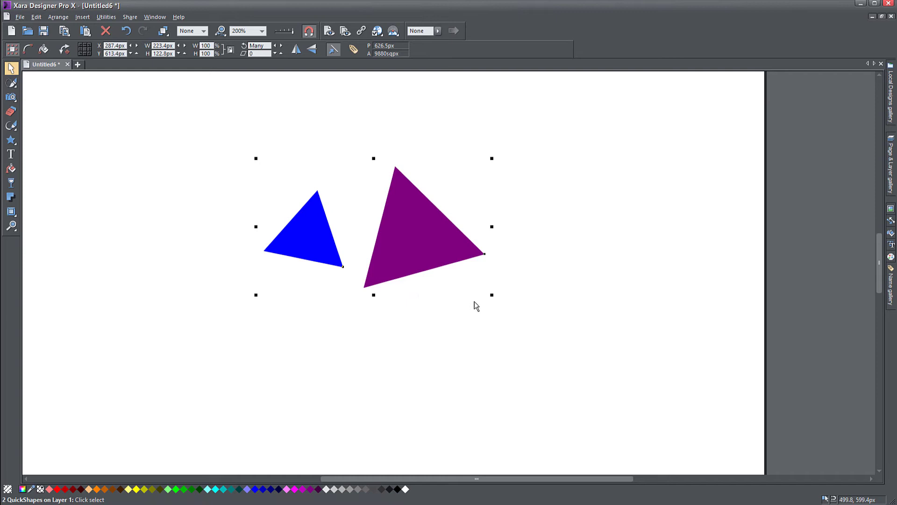
{"action": "left_click_drag", "start_coordinate": [492, 295], "coordinate": [519, 309]}
{"action": "left_click_drag", "start_coordinate": [300, 260], "coordinate": [262, 266]}
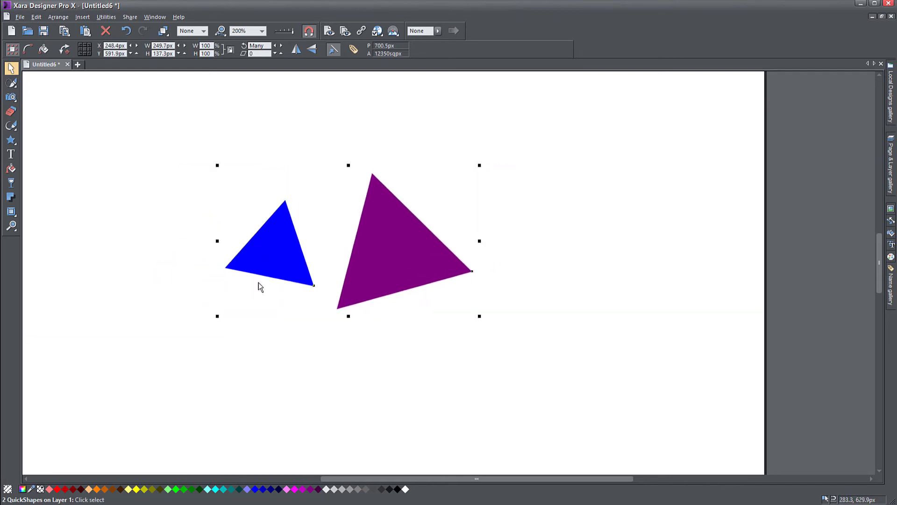
{"action": "left_click", "coordinate": [388, 257]}
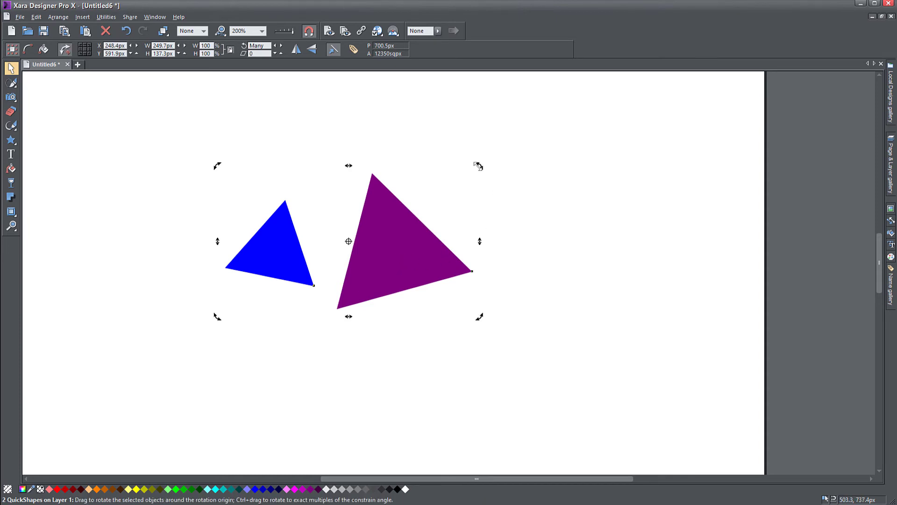
{"action": "mouse_move", "coordinate": [480, 166]}
{"action": "left_mouse_down"}
{"action": "mouse_move", "coordinate": [592, 324]}
{"action": "mouse_move", "coordinate": [308, 194]}
{"action": "mouse_move", "coordinate": [447, 335]}
{"action": "mouse_move", "coordinate": [657, 190]}
{"action": "mouse_move", "coordinate": [282, 345]}
{"action": "mouse_move", "coordinate": [462, 198]}
{"action": "left_mouse_up"}
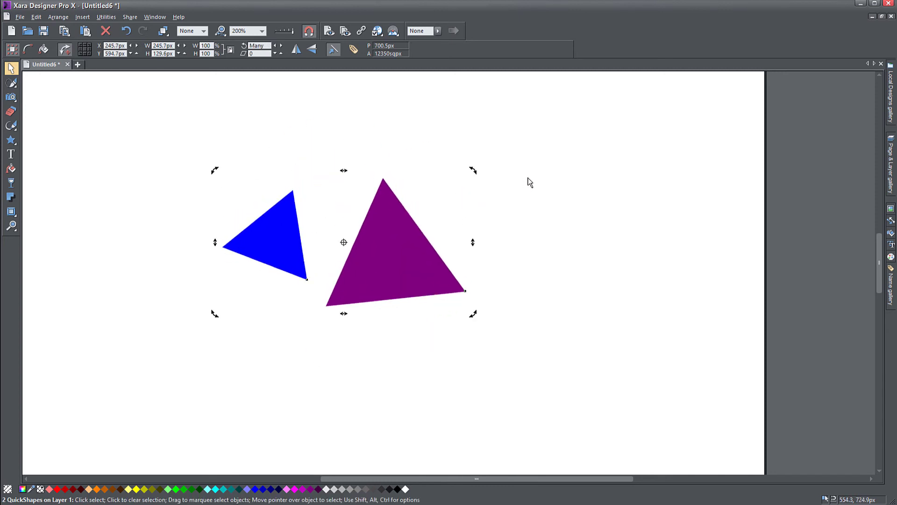
Shift-select both triangles again and drag the pair slightly
{"action": "left_click", "coordinate": [428, 334]}
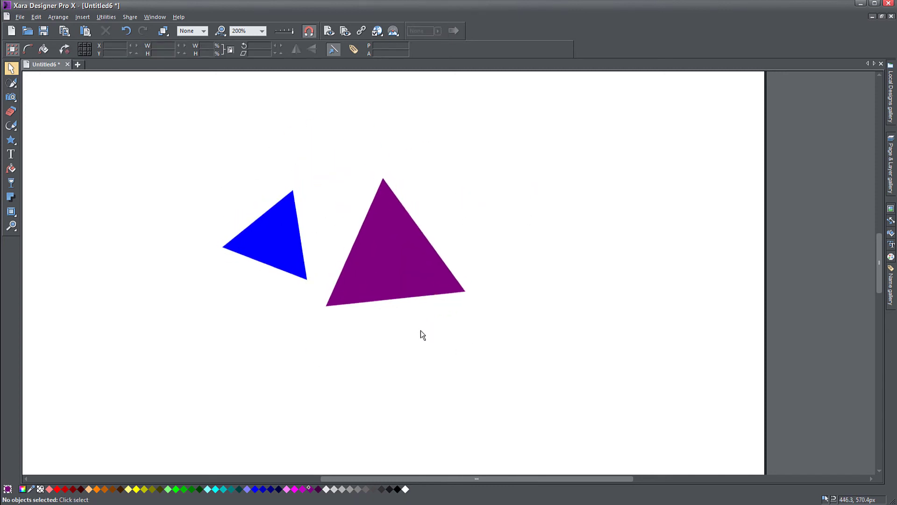
{"action": "left_click", "coordinate": [284, 269]}
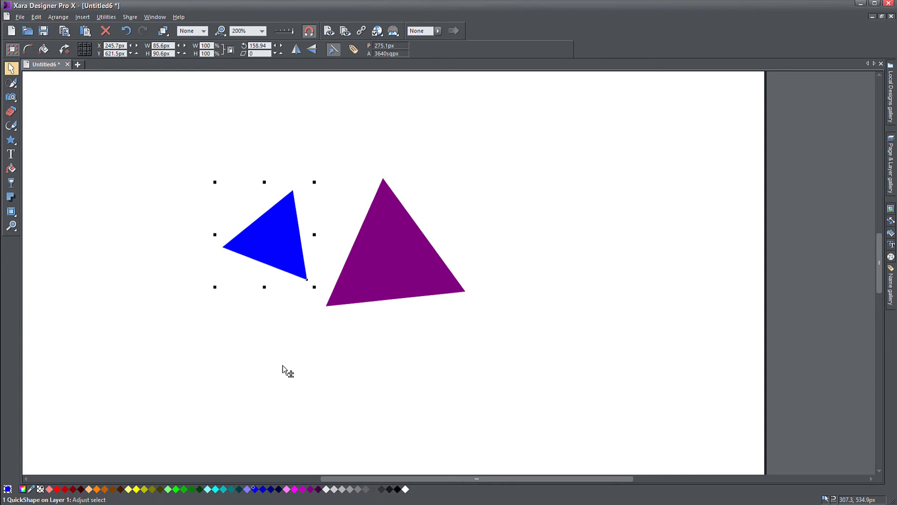
{"action": "left_click", "coordinate": [386, 268], "text": "shift"}
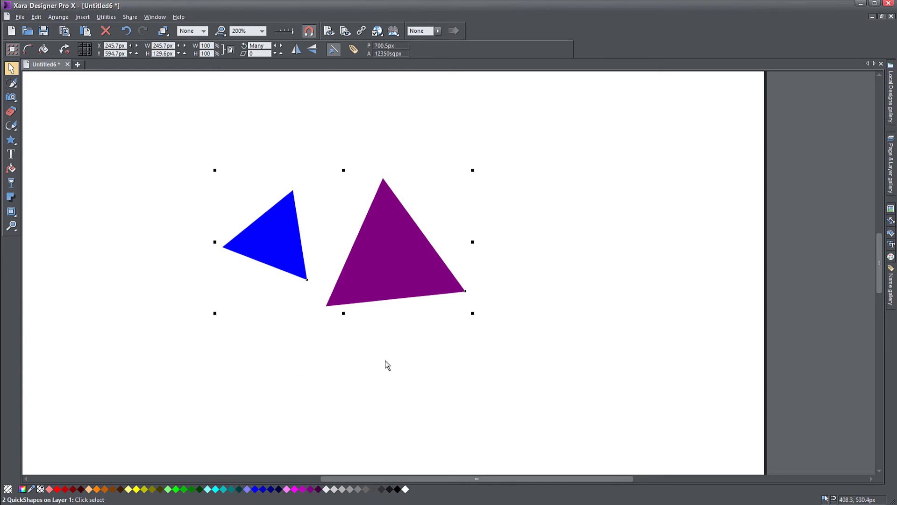
{"action": "mouse_move", "coordinate": [420, 268]}
{"action": "left_mouse_down"}
{"action": "mouse_move", "coordinate": [540, 283]}
{"action": "mouse_move", "coordinate": [407, 269]}
{"action": "mouse_move", "coordinate": [420, 256]}
{"action": "left_mouse_up"}
Nudge the blue triangle right, then marquee-select both triangles and group them
{"action": "left_click", "coordinate": [373, 380]}
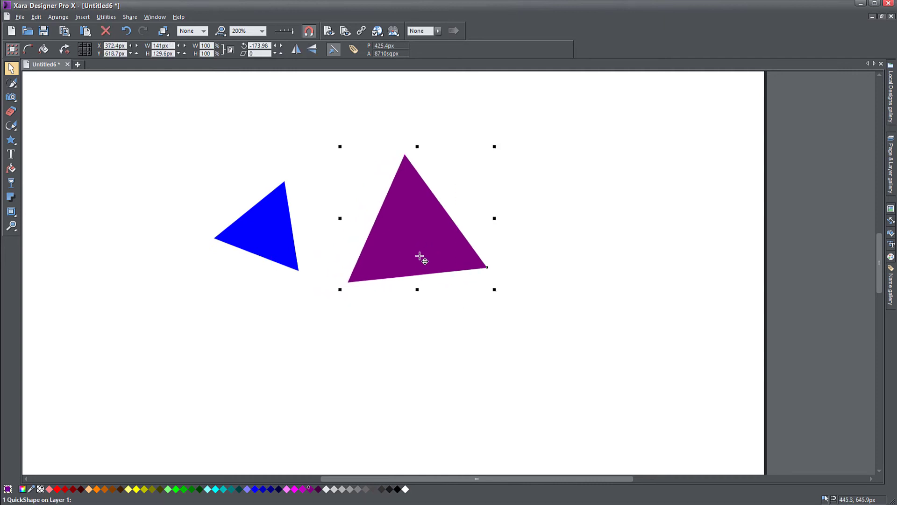
{"action": "left_click_drag", "start_coordinate": [273, 238], "coordinate": [300, 242]}
{"action": "left_click_drag", "start_coordinate": [158, 113], "coordinate": [545, 344]}
{"action": "right_click", "coordinate": [403, 238]}
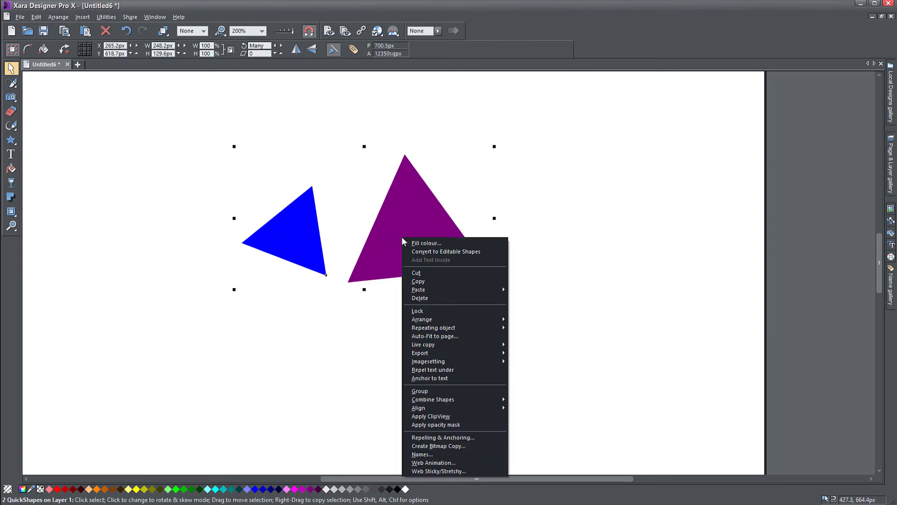
{"action": "left_click", "coordinate": [420, 391]}
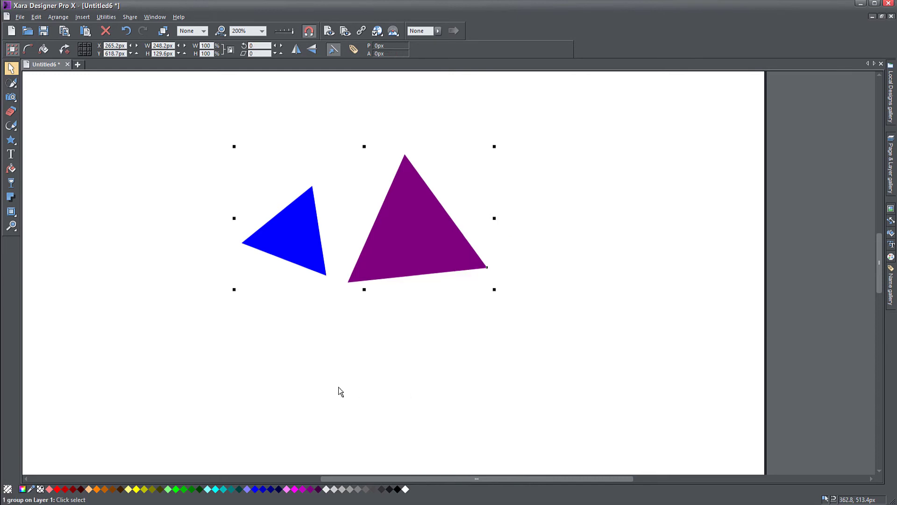
Move the triangle group to the right and then back to the left
{"action": "left_click", "coordinate": [368, 347]}
{"action": "left_click_drag", "start_coordinate": [433, 266], "coordinate": [543, 260]}
{"action": "left_click", "coordinate": [516, 234]}
{"action": "left_click", "coordinate": [454, 229]}
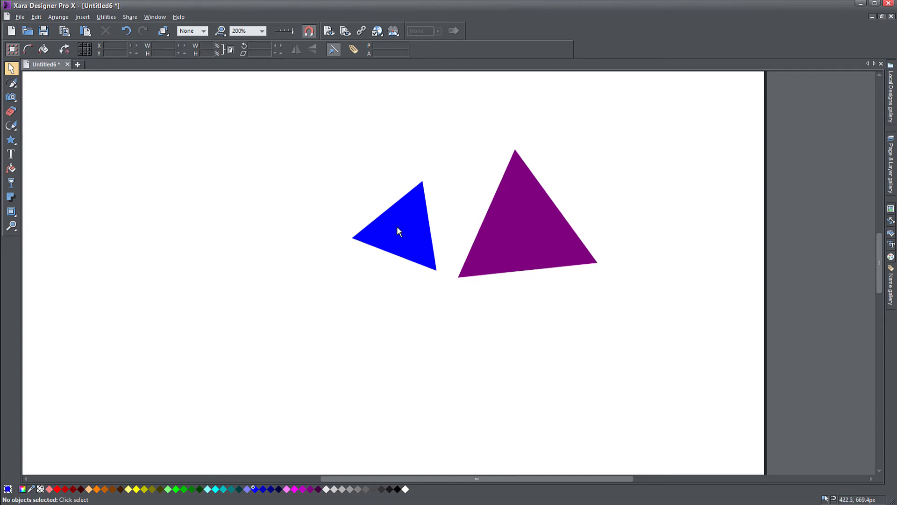
{"action": "left_click", "coordinate": [397, 227]}
{"action": "left_click", "coordinate": [434, 301]}
{"action": "left_click", "coordinate": [498, 236]}
{"action": "left_click_drag", "start_coordinate": [498, 235], "coordinate": [301, 225]}
Enlarge the group and rotate it so the blue triangle sits above the purple one
{"action": "left_click_drag", "start_coordinate": [391, 274], "coordinate": [422, 287]}
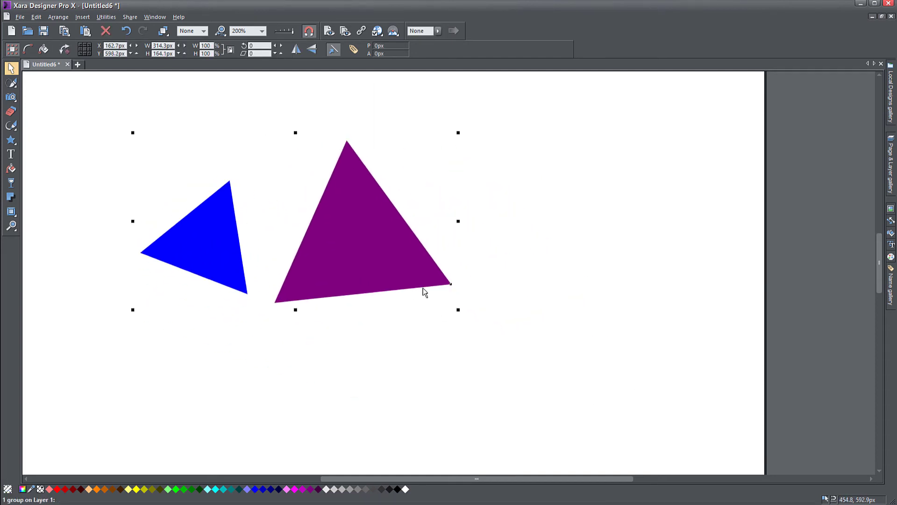
{"action": "left_click", "coordinate": [423, 288]}
{"action": "left_click_drag", "start_coordinate": [459, 134], "coordinate": [388, 296]}
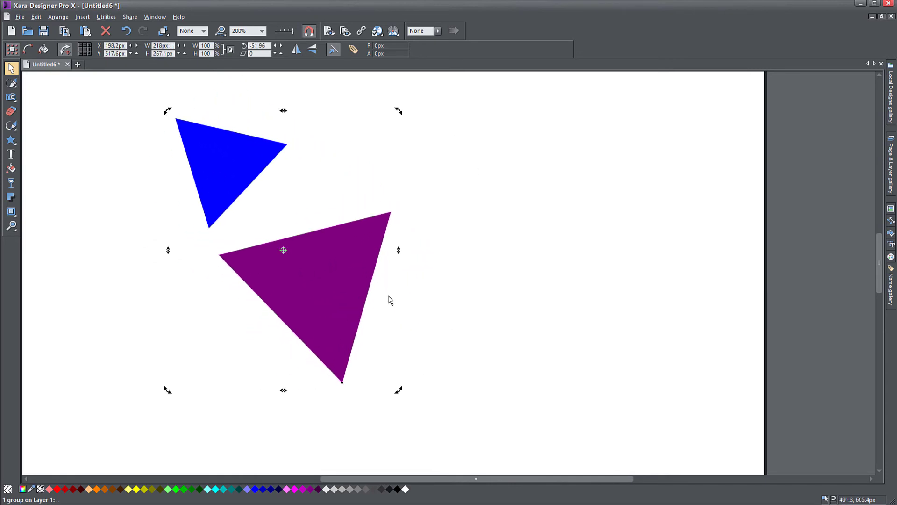
{"action": "left_click_drag", "start_coordinate": [282, 283], "coordinate": [367, 300]}
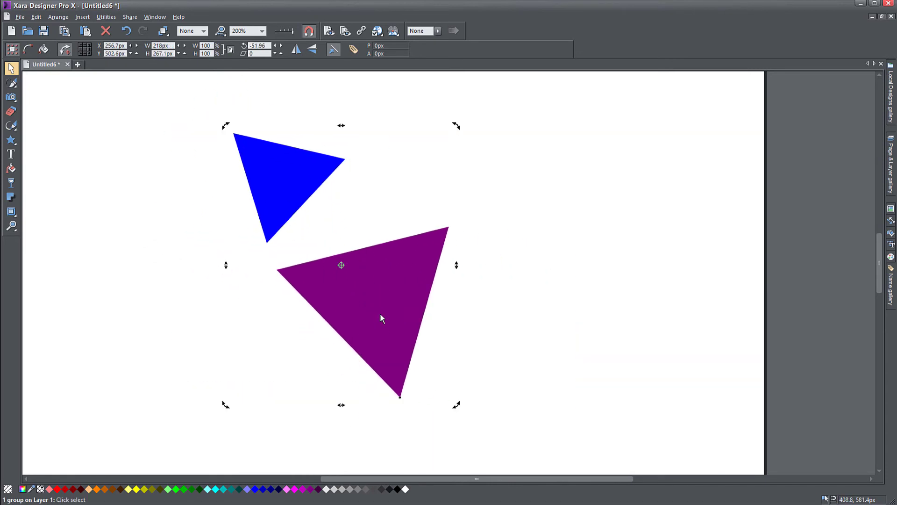
Ungroup the pair back into two separate triangles and deselect
{"action": "right_click", "coordinate": [372, 281]}
{"action": "left_click", "coordinate": [402, 363]}
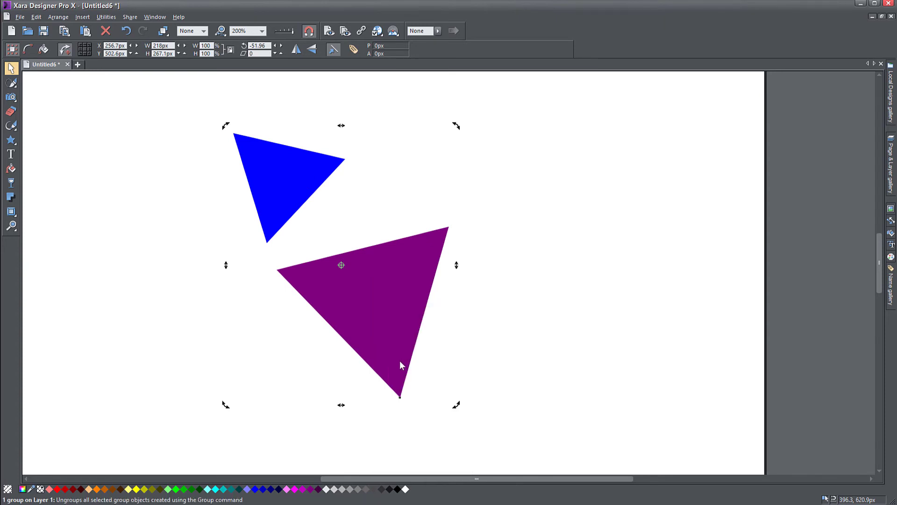
{"action": "left_click", "coordinate": [304, 363]}
Drag the purple triangle over the blue one and rotate the blue triangle
{"action": "left_click_drag", "start_coordinate": [358, 301], "coordinate": [396, 256]}
{"action": "left_click_drag", "start_coordinate": [274, 179], "coordinate": [233, 243]}
{"action": "left_click_drag", "start_coordinate": [419, 267], "coordinate": [298, 216]}
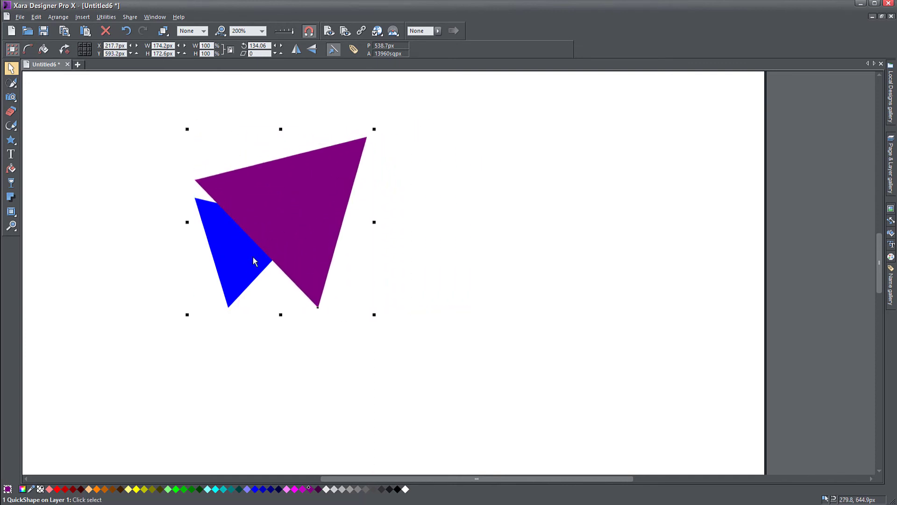
{"action": "left_click", "coordinate": [237, 251]}
{"action": "left_click", "coordinate": [226, 248]}
{"action": "left_click_drag", "start_coordinate": [187, 190], "coordinate": [153, 225]}
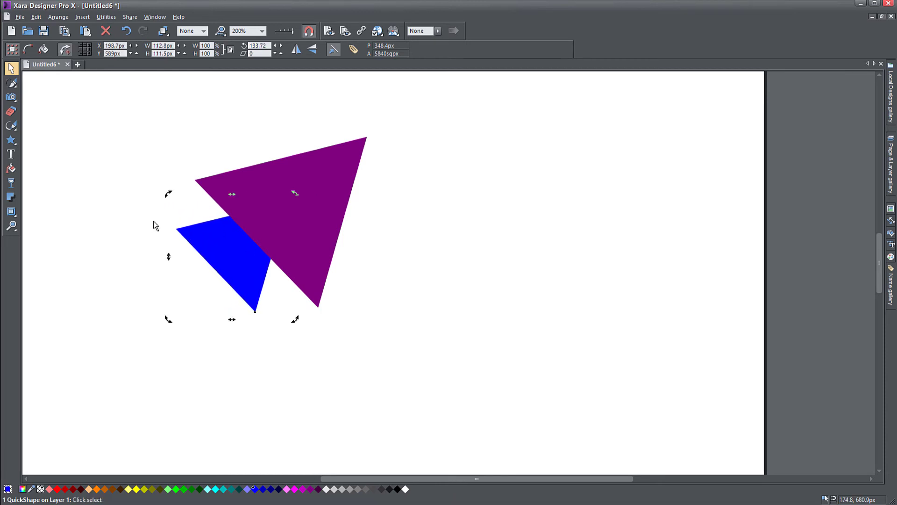
Bring the blue triangle to the front with Arrange and nudge it up over the purple one
{"action": "left_click", "coordinate": [247, 260]}
{"action": "right_click", "coordinate": [247, 260]}
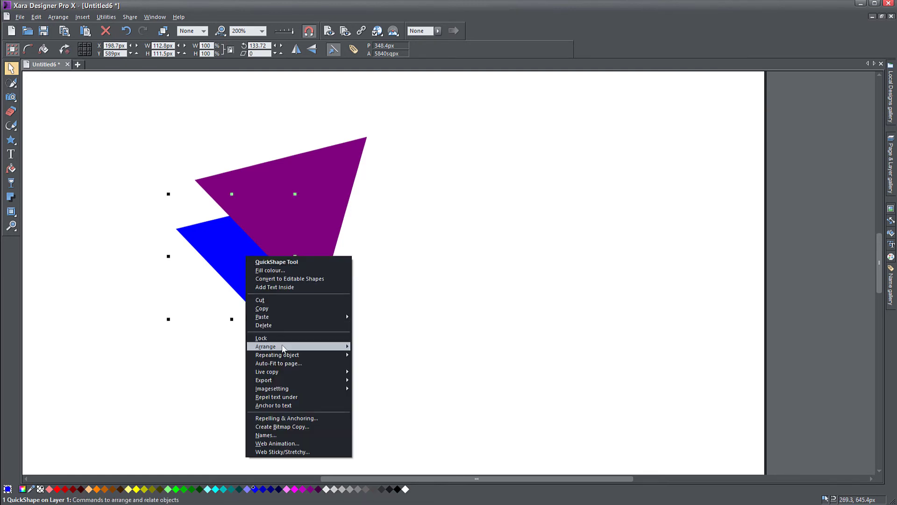
{"action": "mouse_move", "coordinate": [284, 346]}
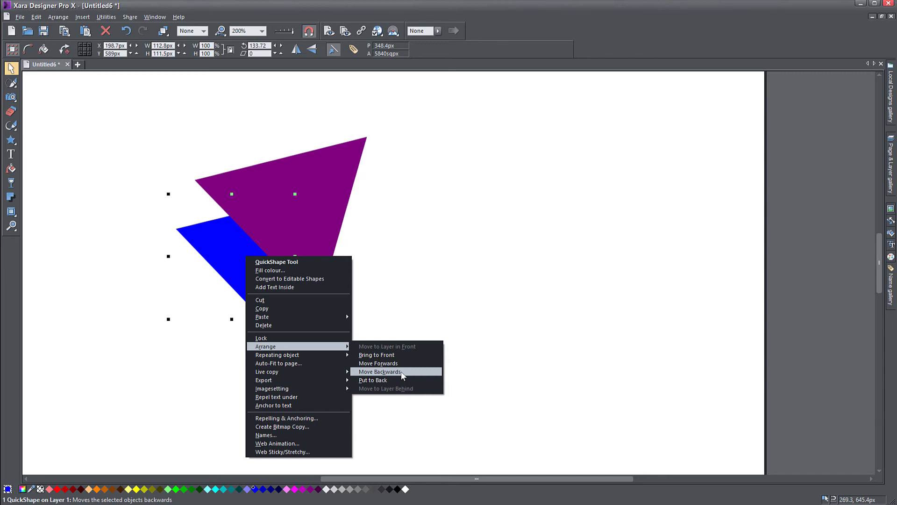
{"action": "left_click", "coordinate": [397, 355]}
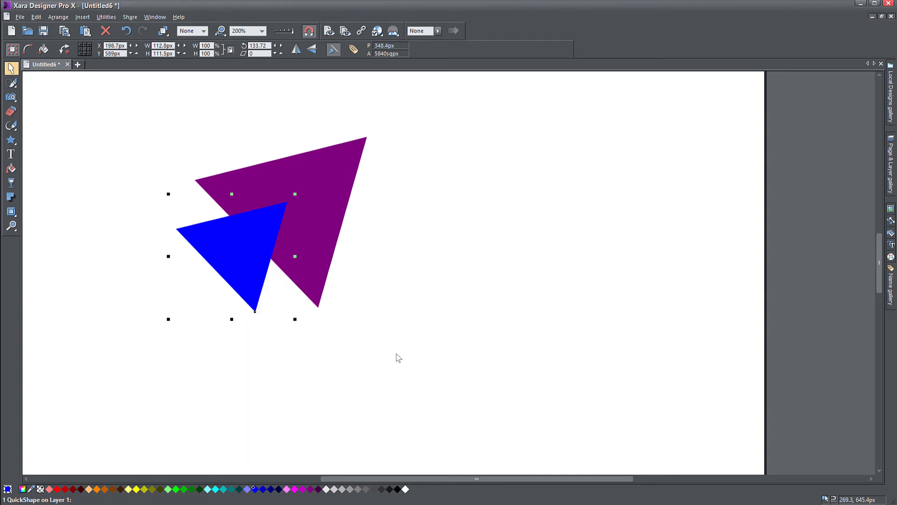
{"action": "mouse_move", "coordinate": [254, 282]}
{"action": "left_mouse_down"}
{"action": "mouse_move", "coordinate": [306, 237]}
{"action": "mouse_move", "coordinate": [262, 249]}
{"action": "mouse_move", "coordinate": [258, 267]}
{"action": "left_mouse_up"}
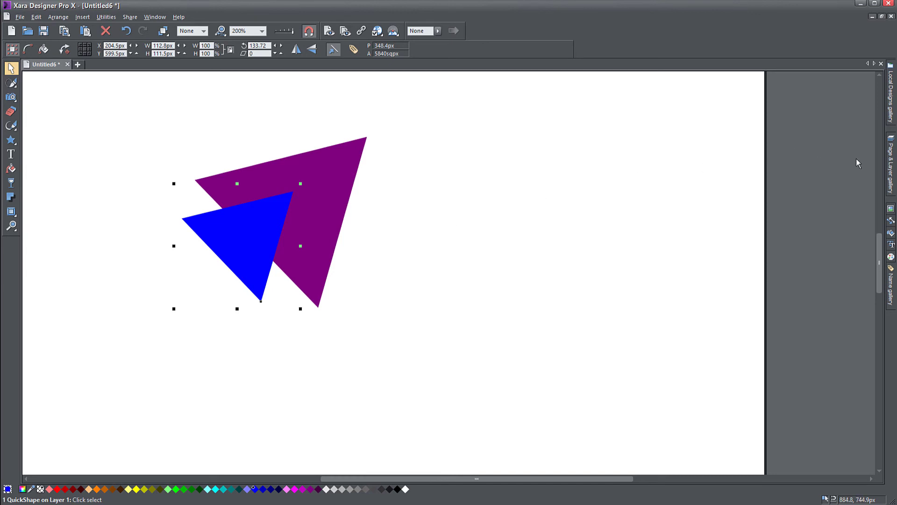
Dock the Page & Layer gallery, move the purple triangle right, and expand Layer 1
{"action": "left_click", "coordinate": [891, 164]}
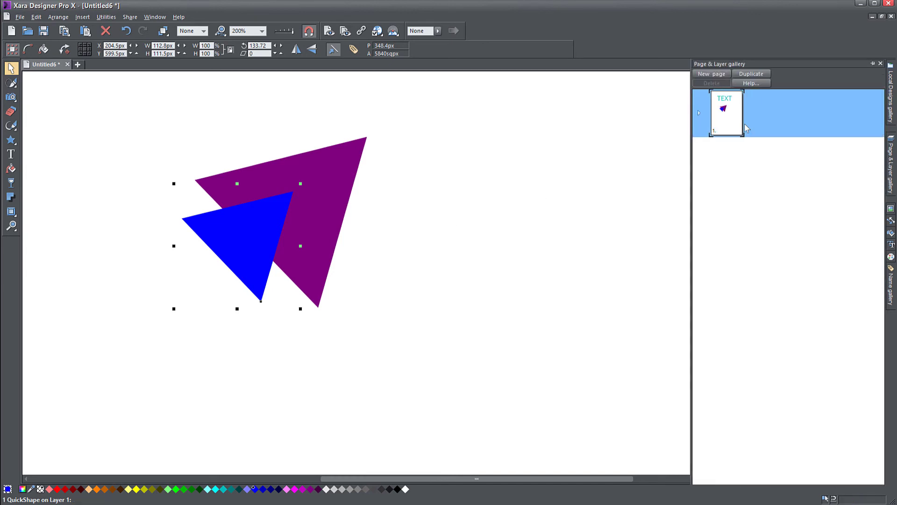
{"action": "left_click", "coordinate": [698, 112]}
{"action": "left_click", "coordinate": [871, 64]}
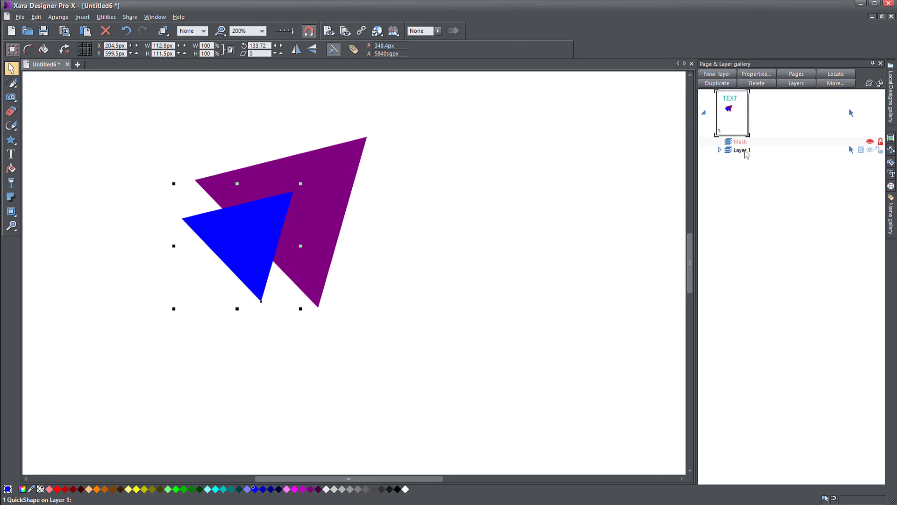
{"action": "left_click", "coordinate": [443, 210]}
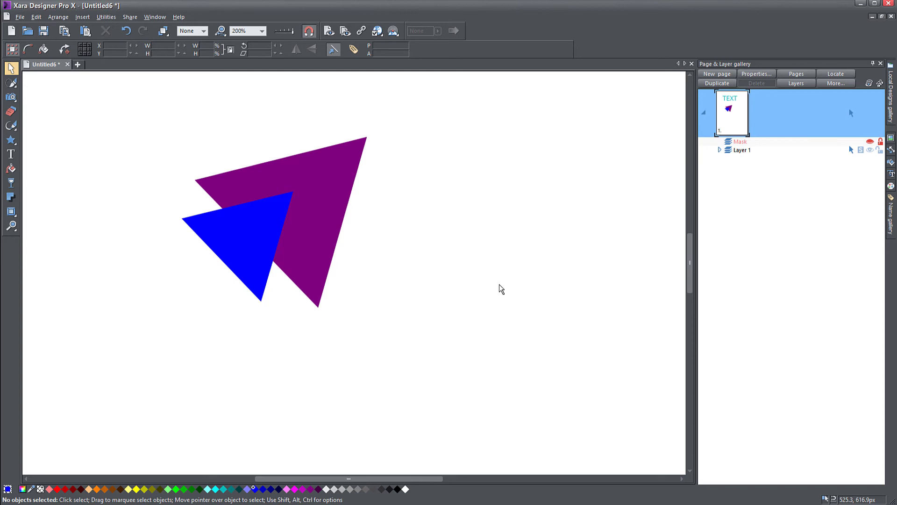
{"action": "left_click_drag", "start_coordinate": [327, 225], "coordinate": [432, 253]}
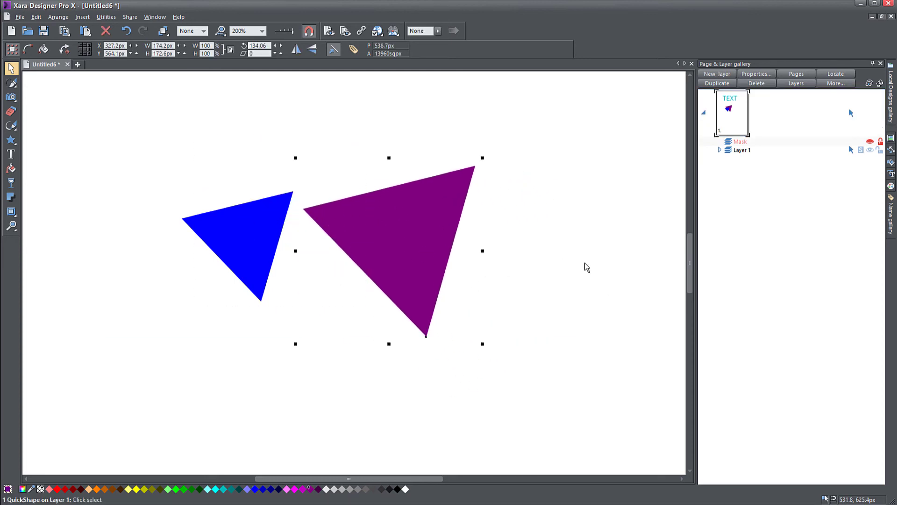
{"action": "left_click", "coordinate": [719, 150]}
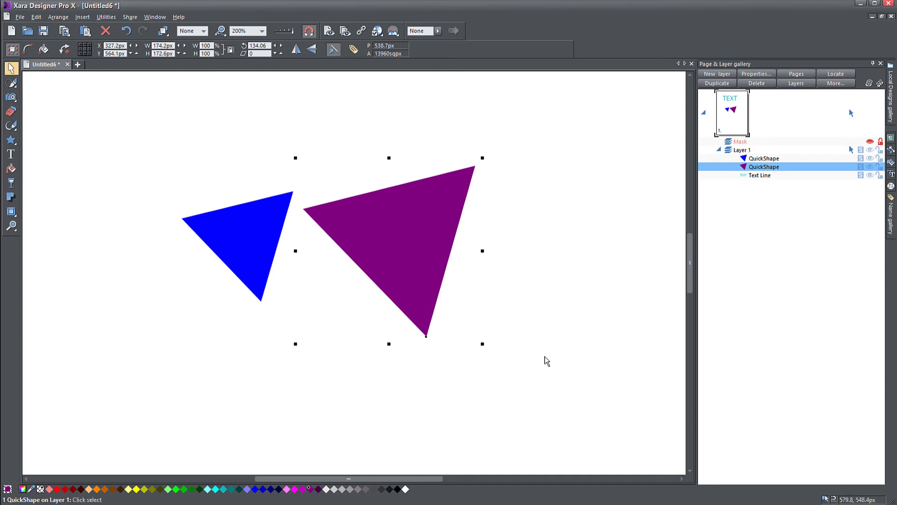
Move the TEXT line down-right, shrink it to 263.9 px wide, and deselect it
{"action": "scroll", "coordinate": [493, 396], "scroll_direction": "down", "scroll_amount": 2}
{"action": "scroll", "coordinate": [493, 396], "scroll_direction": "down", "scroll_amount": 1}
{"action": "left_click_drag", "start_coordinate": [416, 196], "coordinate": [435, 250]}
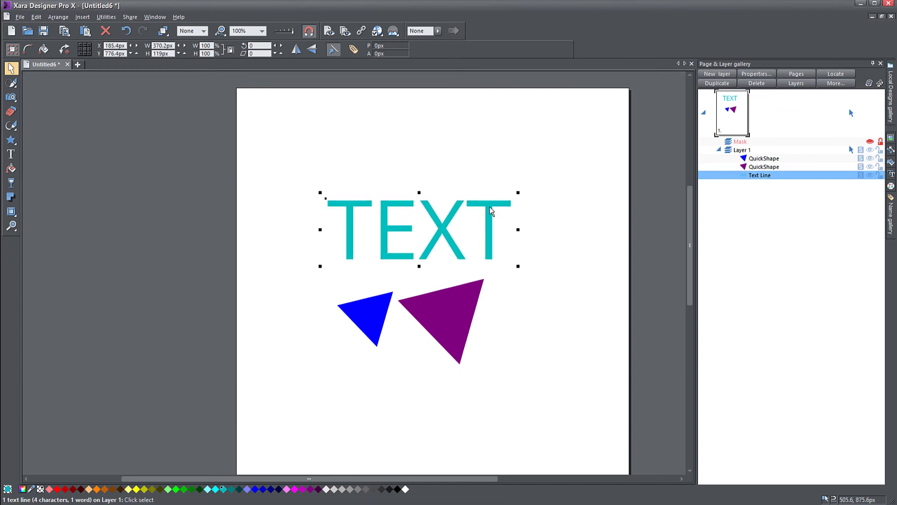
{"action": "left_click_drag", "start_coordinate": [516, 193], "coordinate": [465, 211]}
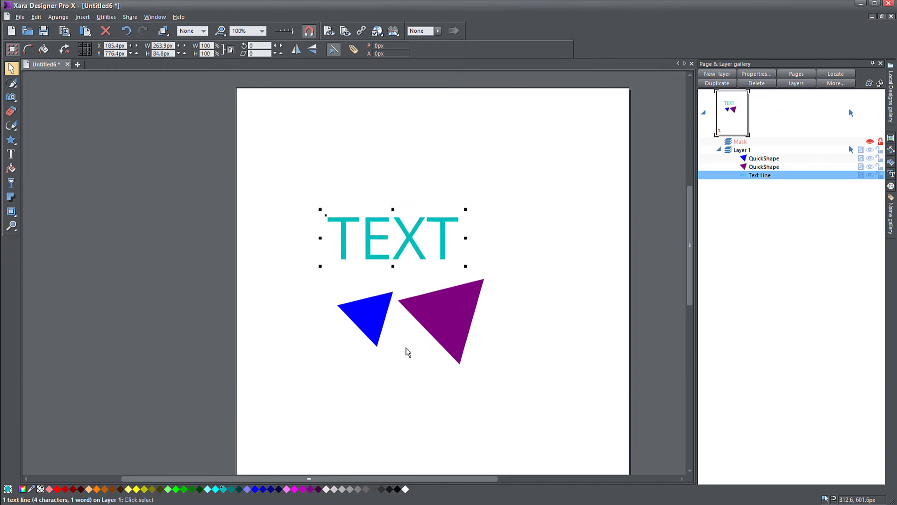
{"action": "left_click_drag", "start_coordinate": [474, 336], "coordinate": [359, 319]}
{"action": "scroll", "coordinate": [256, 259], "scroll_direction": "up", "scroll_amount": 3}
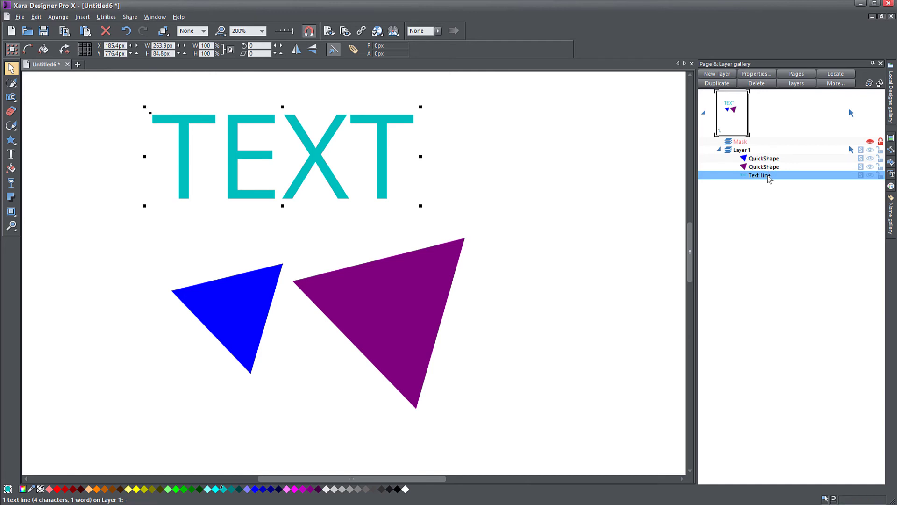
{"action": "left_click", "coordinate": [649, 240]}
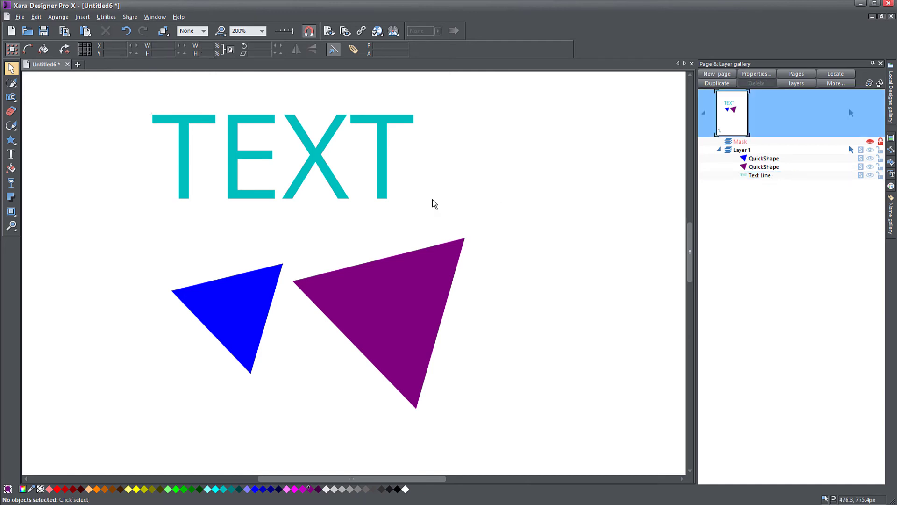
Move the TEXT down over the triangles and bring it to the front
{"action": "left_click_drag", "start_coordinate": [382, 179], "coordinate": [411, 345]}
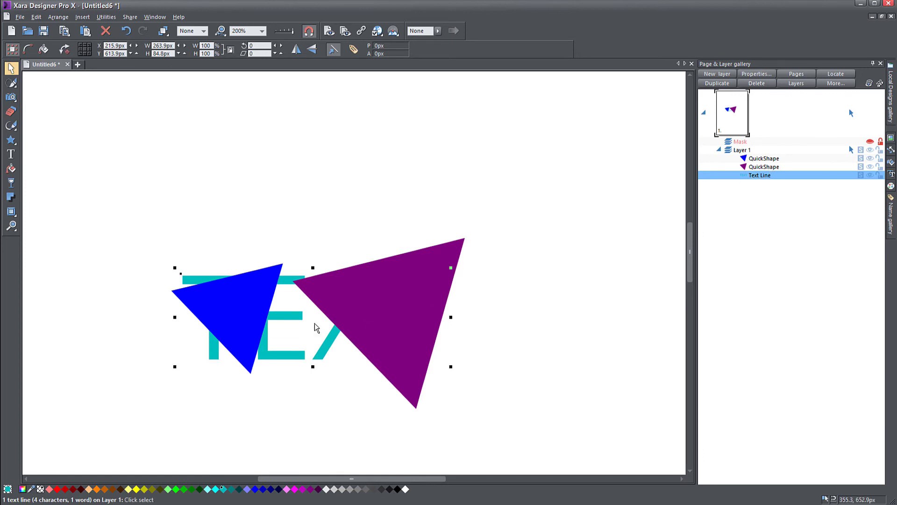
{"action": "right_click", "coordinate": [289, 319]}
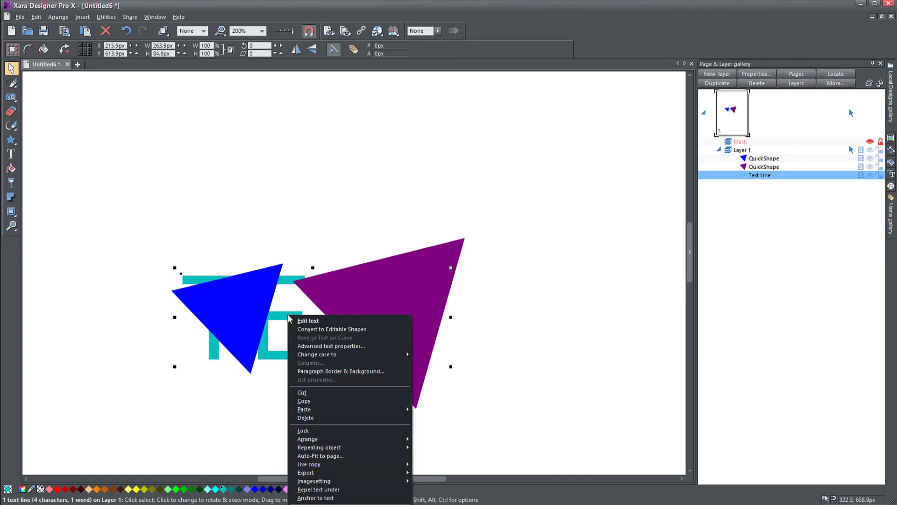
{"action": "mouse_move", "coordinate": [332, 439]}
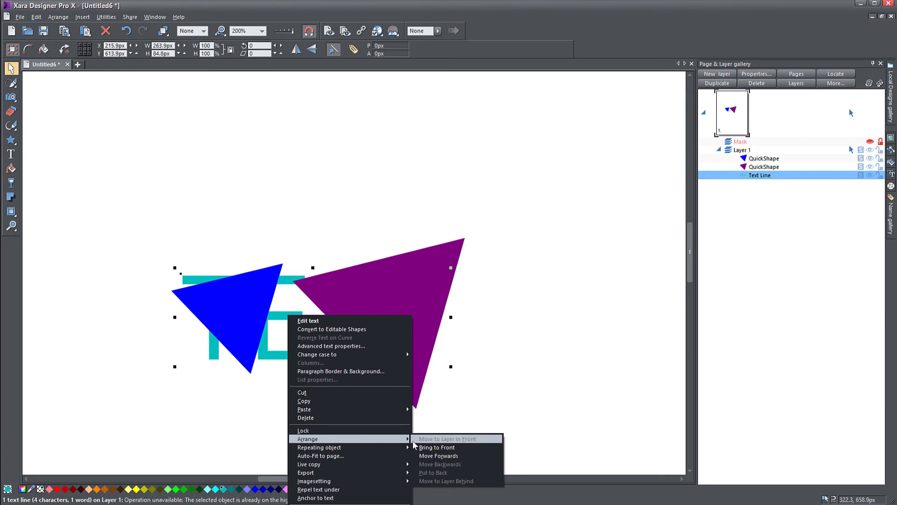
{"action": "left_click", "coordinate": [424, 448]}
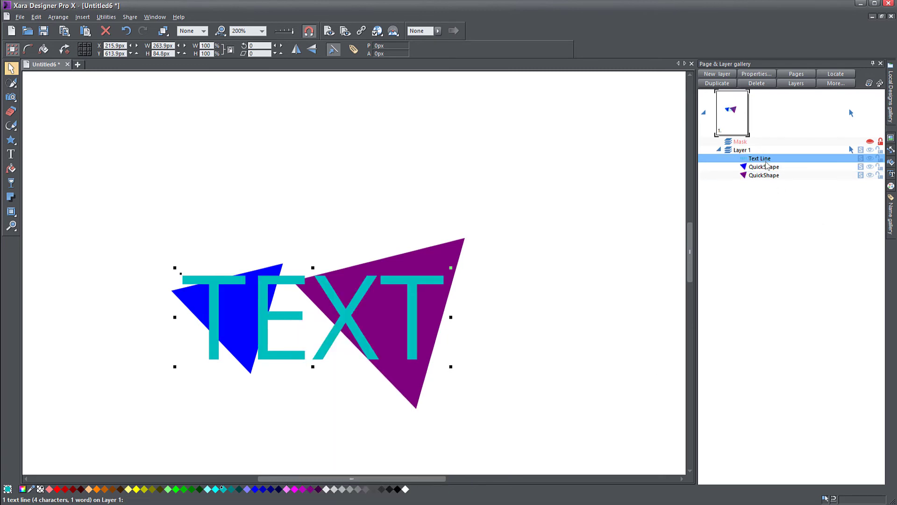
Restack the Text Line just behind the blue triangle in the Page & Layer gallery
{"action": "left_click", "coordinate": [557, 277]}
{"action": "left_click_drag", "start_coordinate": [504, 343], "coordinate": [517, 267]}
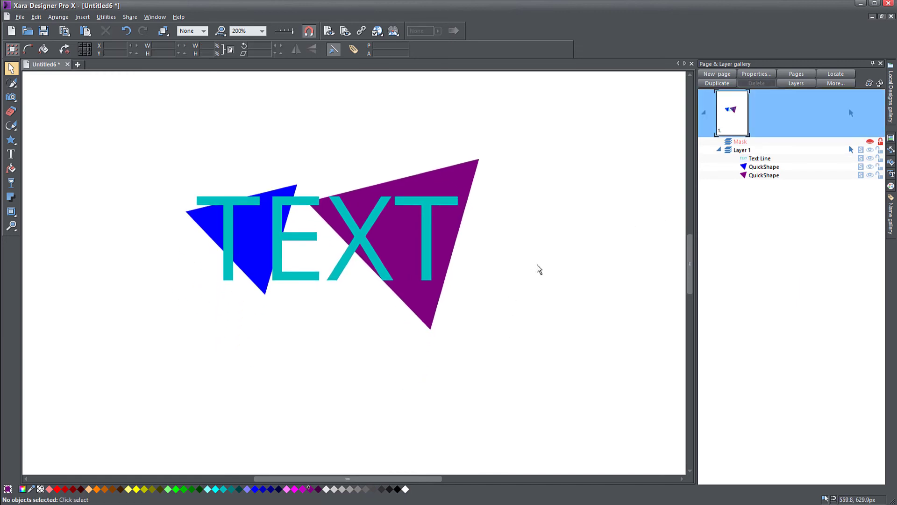
{"action": "left_click", "coordinate": [368, 256]}
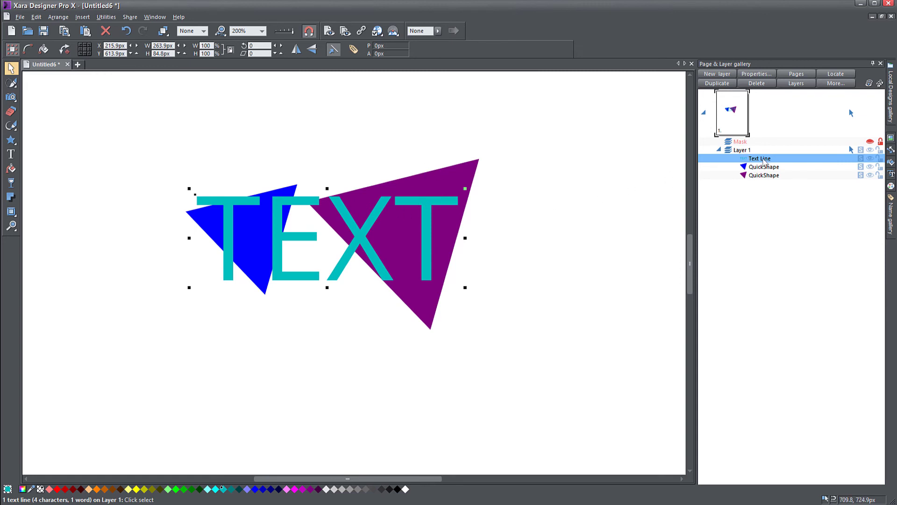
{"action": "left_click_drag", "start_coordinate": [764, 159], "coordinate": [763, 172]}
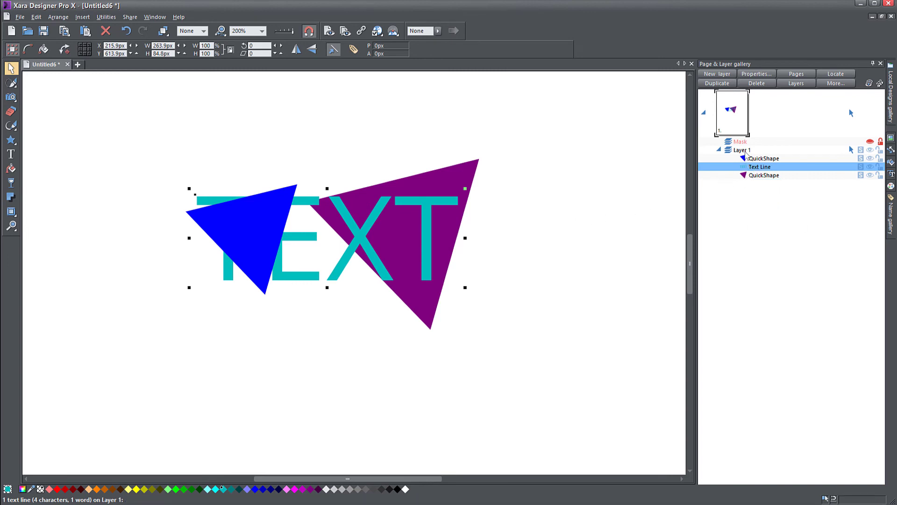
Add a new layer named Layer 3 in the Page & Layer gallery
{"action": "left_click", "coordinate": [717, 74]}
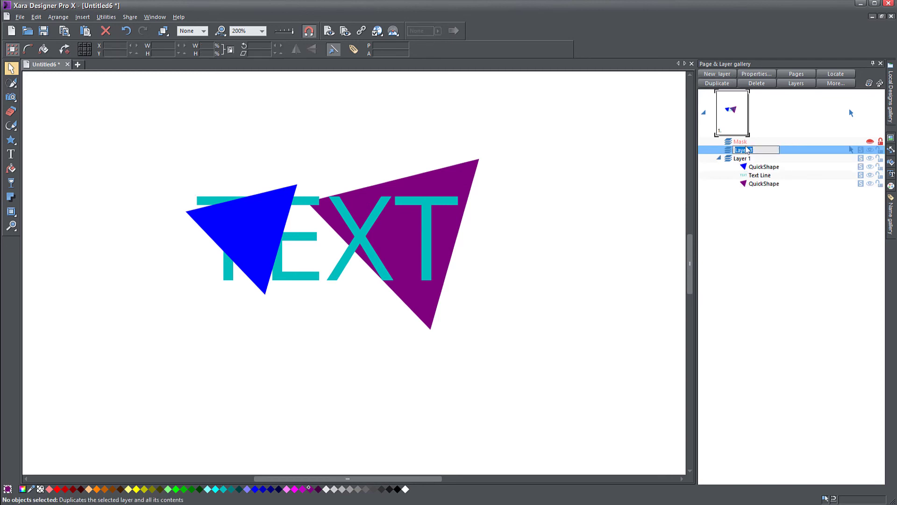
{"action": "key", "text": "Return"}
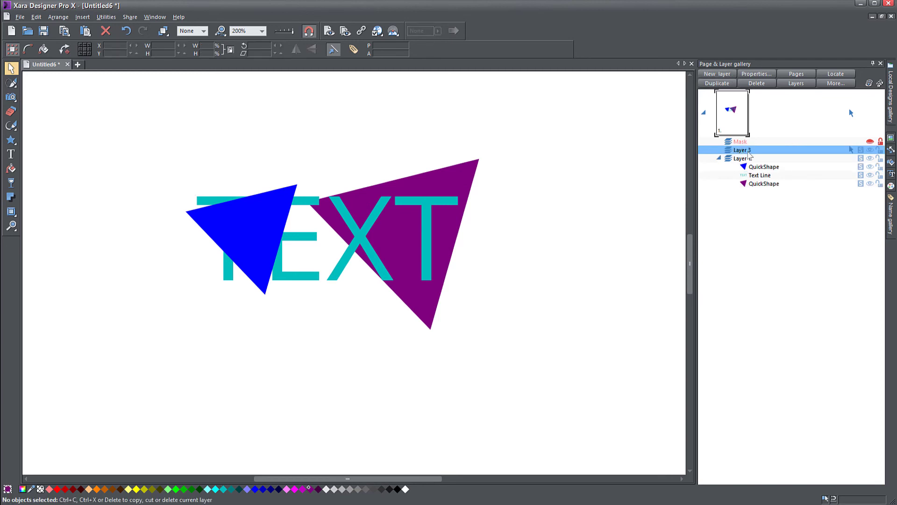
{"action": "mouse_move", "coordinate": [756, 178]}
{"action": "left_mouse_down"}
{"action": "mouse_move", "coordinate": [741, 152]}
{"action": "mouse_move", "coordinate": [757, 177]}
{"action": "left_mouse_up"}
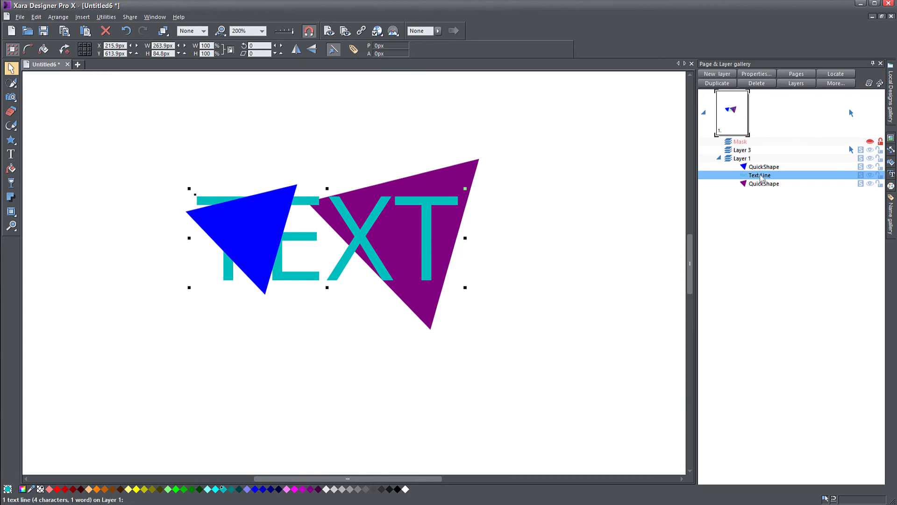
Drag the purple triangle's row onto Layer 3, expand it, and nudge the triangle up-right
{"action": "left_click", "coordinate": [757, 184]}
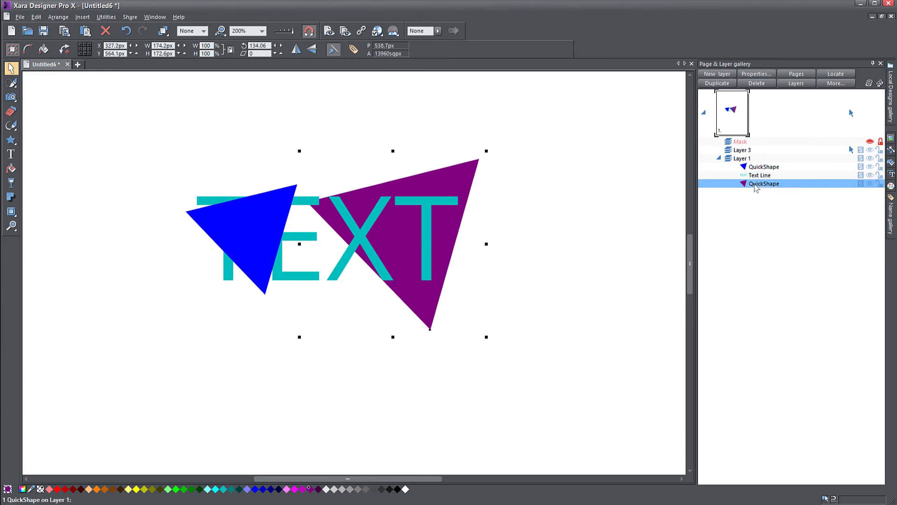
{"action": "left_click_drag", "start_coordinate": [753, 164], "coordinate": [748, 151]}
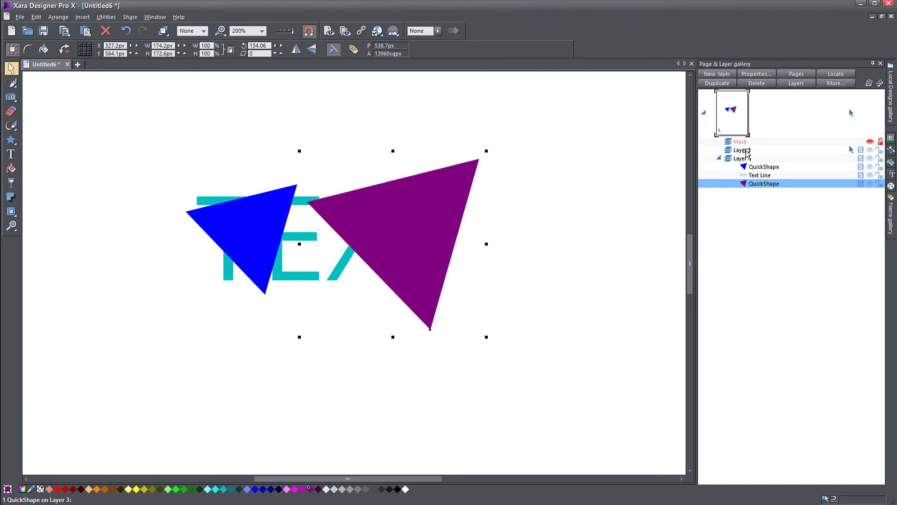
{"action": "left_click", "coordinate": [720, 150]}
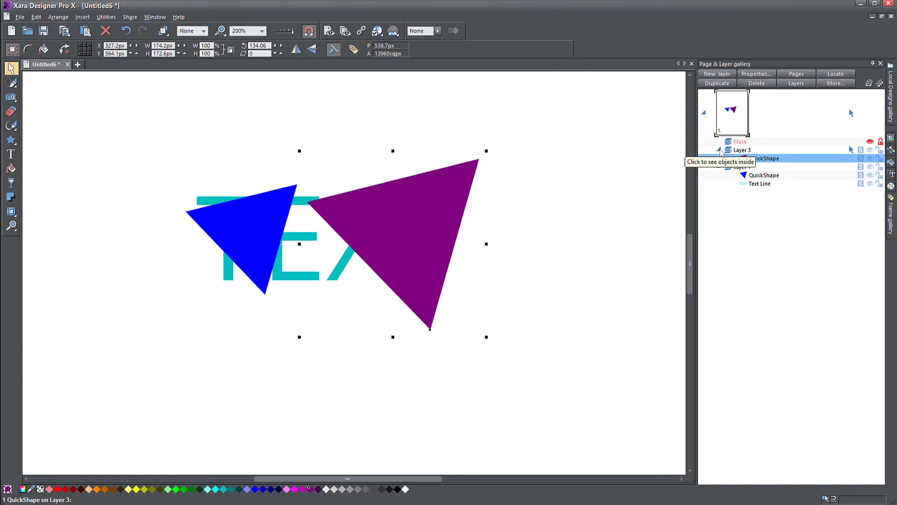
{"action": "left_click", "coordinate": [539, 215]}
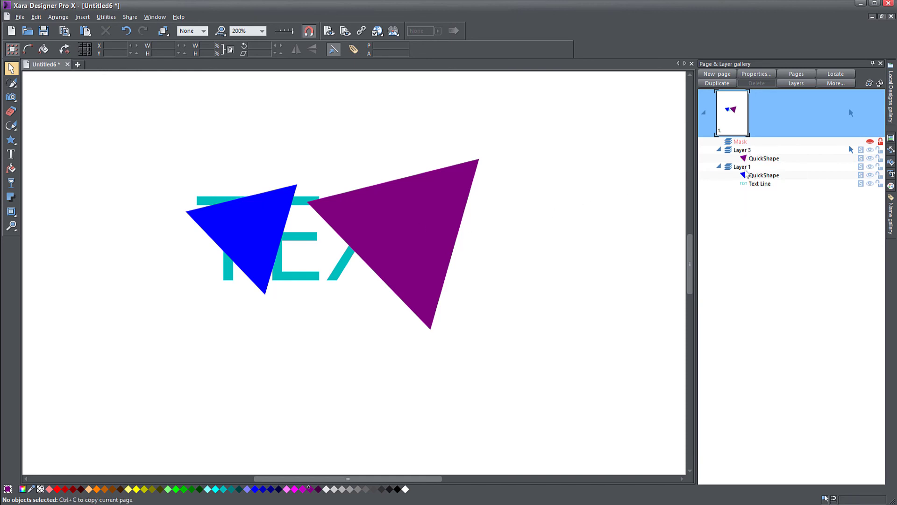
{"action": "mouse_move", "coordinate": [746, 175]}
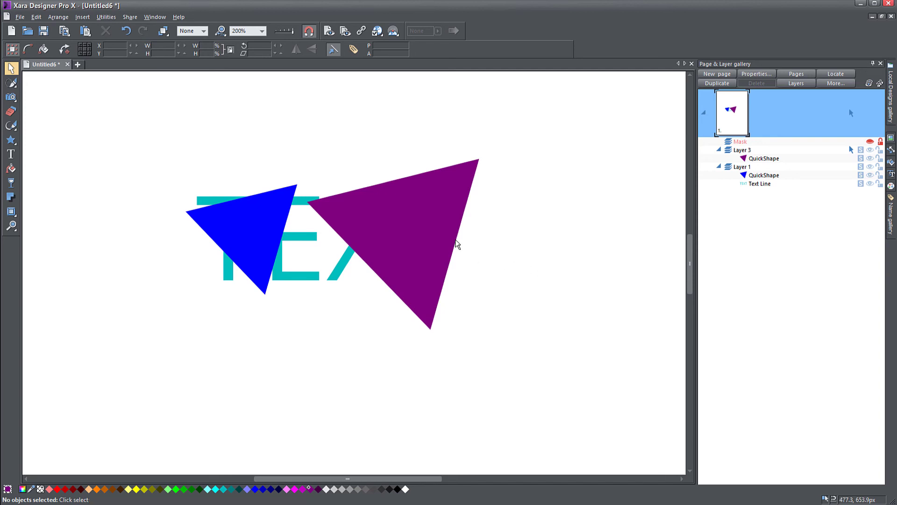
{"action": "mouse_move", "coordinate": [412, 214]}
{"action": "left_mouse_down"}
{"action": "mouse_move", "coordinate": [540, 195]}
{"action": "mouse_move", "coordinate": [463, 198]}
{"action": "mouse_move", "coordinate": [534, 152]}
{"action": "mouse_move", "coordinate": [527, 165]}
{"action": "mouse_move", "coordinate": [537, 235]}
{"action": "mouse_move", "coordinate": [429, 216]}
{"action": "left_mouse_up"}
Move all three objects up-right together, then lock the purple triangle on Layer 3
{"action": "left_click", "coordinate": [229, 135]}
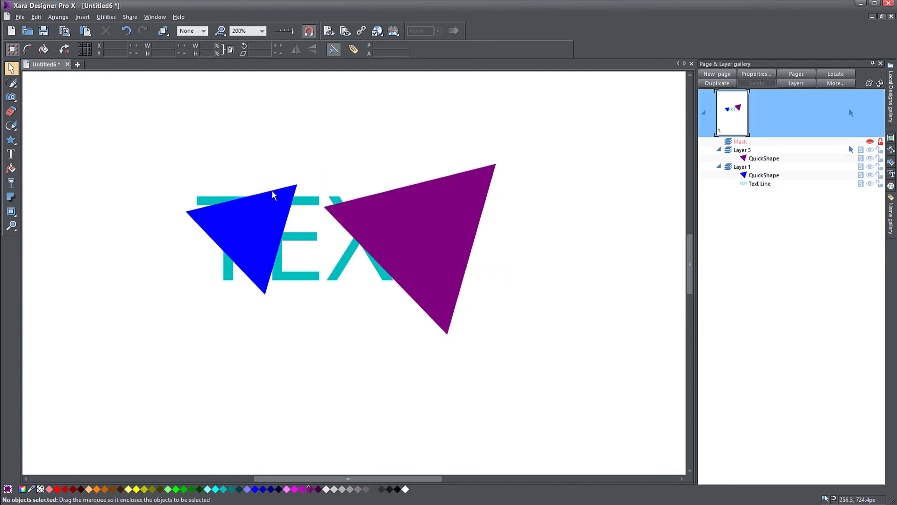
{"action": "left_click_drag", "start_coordinate": [125, 108], "coordinate": [617, 386]}
{"action": "left_click_drag", "start_coordinate": [404, 260], "coordinate": [437, 229]}
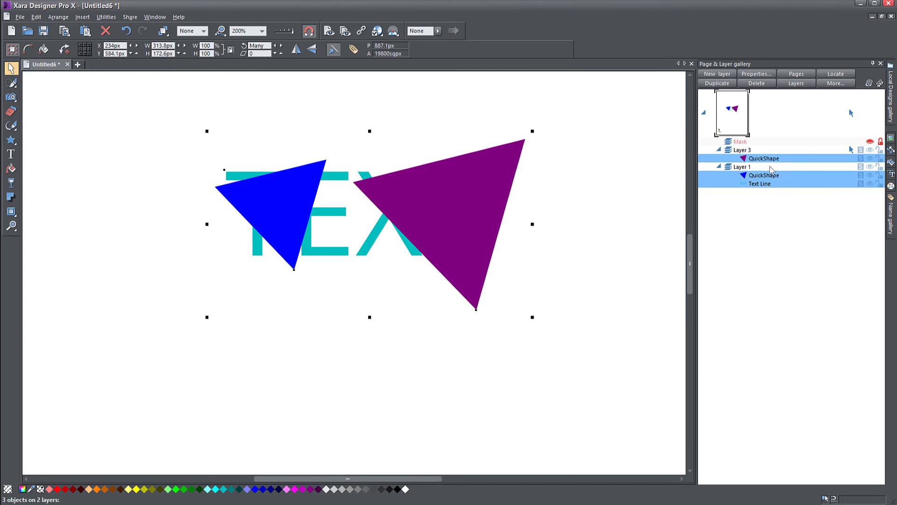
{"action": "left_click", "coordinate": [598, 192]}
{"action": "left_click", "coordinate": [746, 152]}
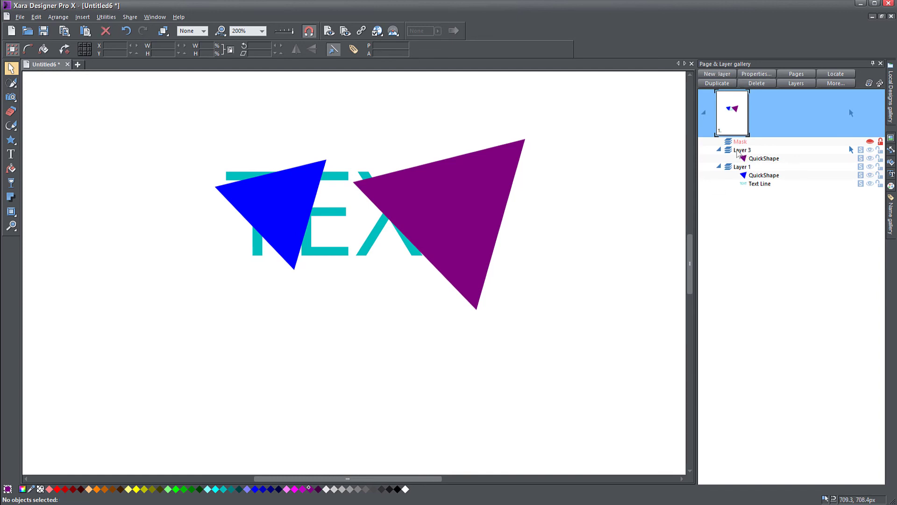
{"action": "left_click", "coordinate": [881, 159]}
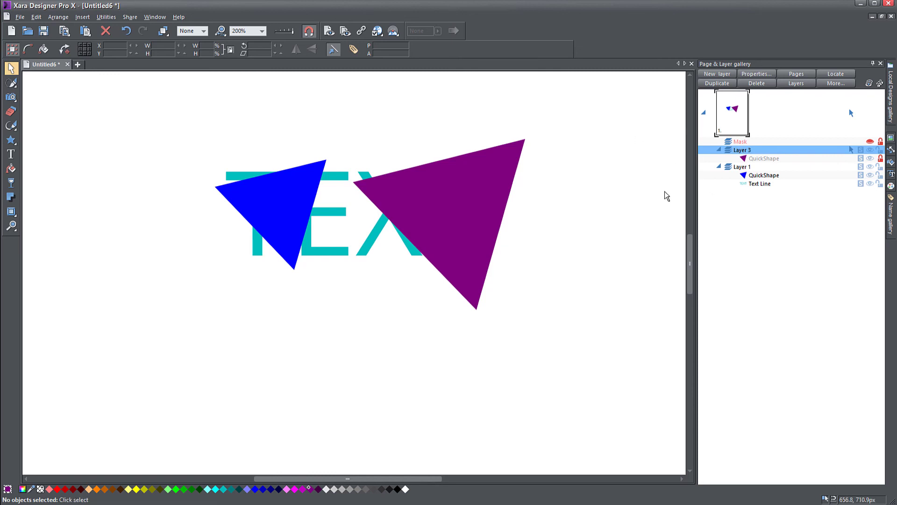
Select the blue triangle and TEXT together and move them to the left
{"action": "key", "text": "ctrl+a"}
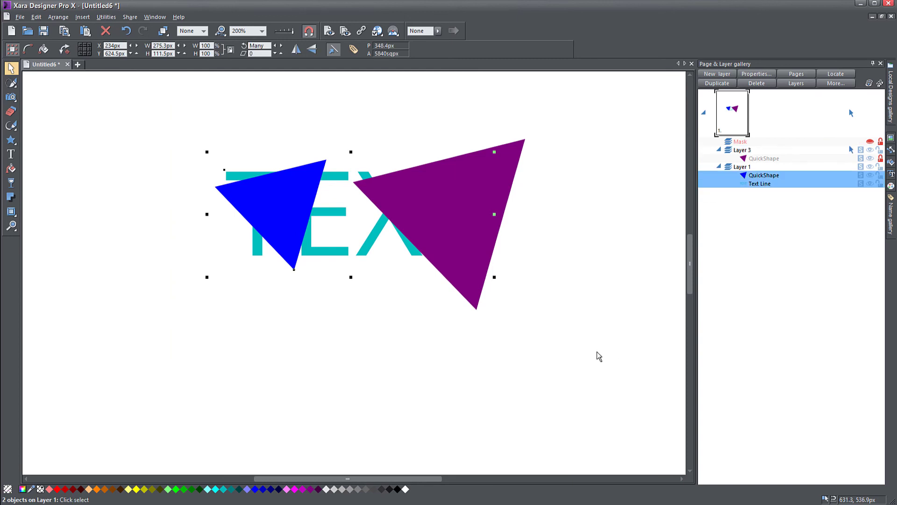
{"action": "left_click_drag", "start_coordinate": [141, 89], "coordinate": [565, 338]}
{"action": "left_click_drag", "start_coordinate": [155, 82], "coordinate": [630, 363]}
{"action": "left_click_drag", "start_coordinate": [254, 195], "coordinate": [140, 189]}
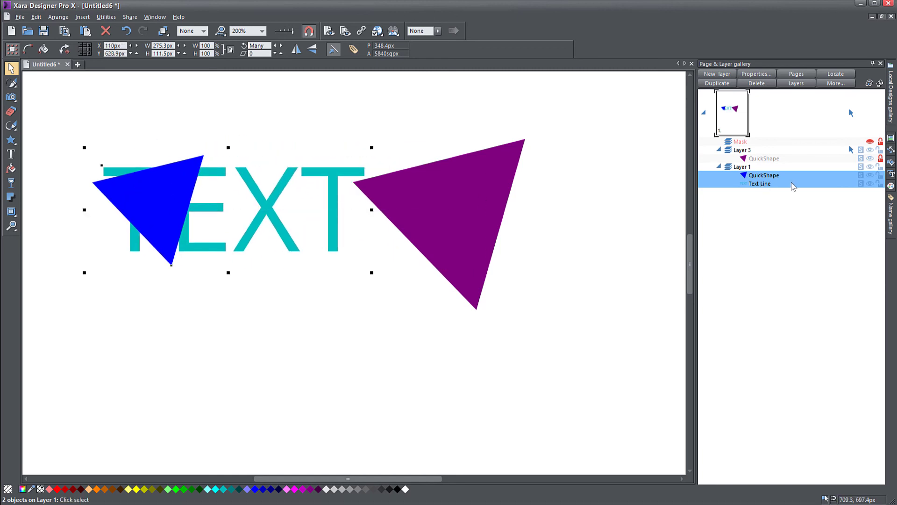
Lock Layer 1's blue triangle and Text Line rows in the gallery
{"action": "left_click", "coordinate": [881, 175]}
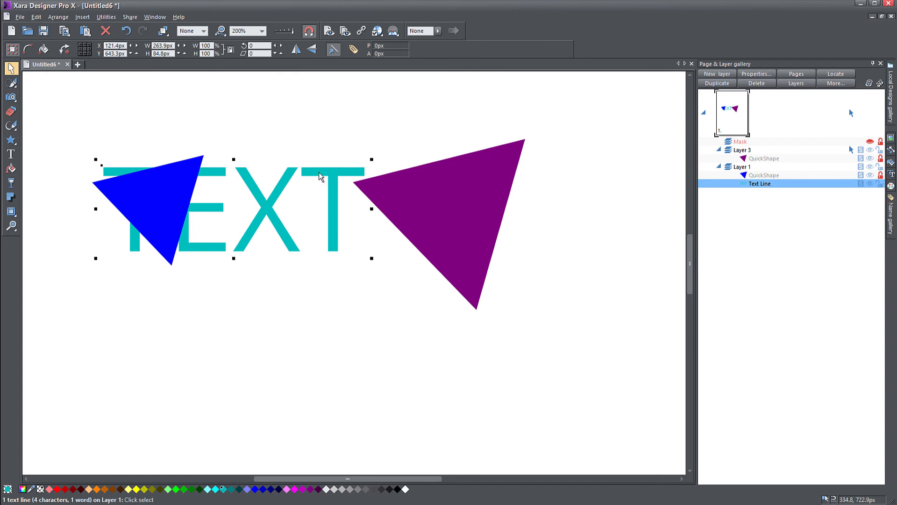
{"action": "left_click", "coordinate": [880, 184]}
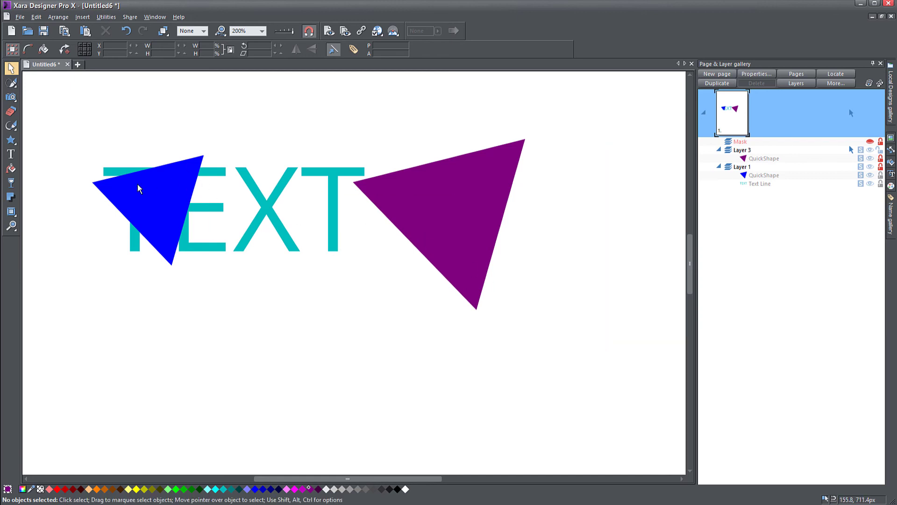
{"action": "left_click_drag", "start_coordinate": [341, 210], "coordinate": [342, 256]}
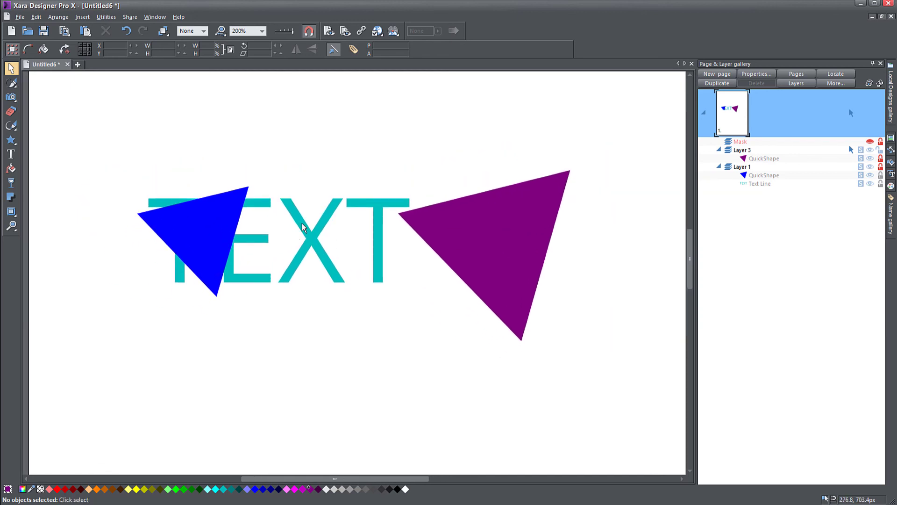
{"action": "scroll", "coordinate": [320, 241], "scroll_direction": "down", "scroll_amount": 4}
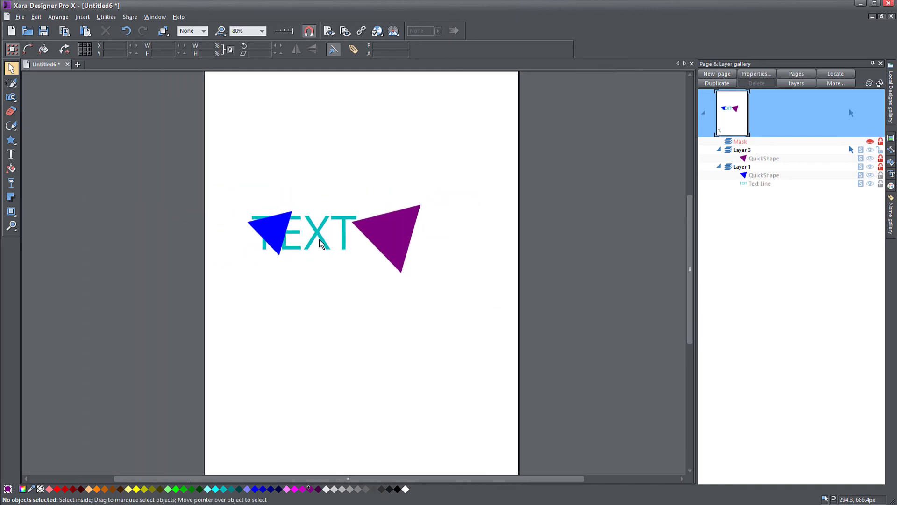
{"action": "scroll", "coordinate": [332, 234], "scroll_direction": "up", "scroll_amount": 4}
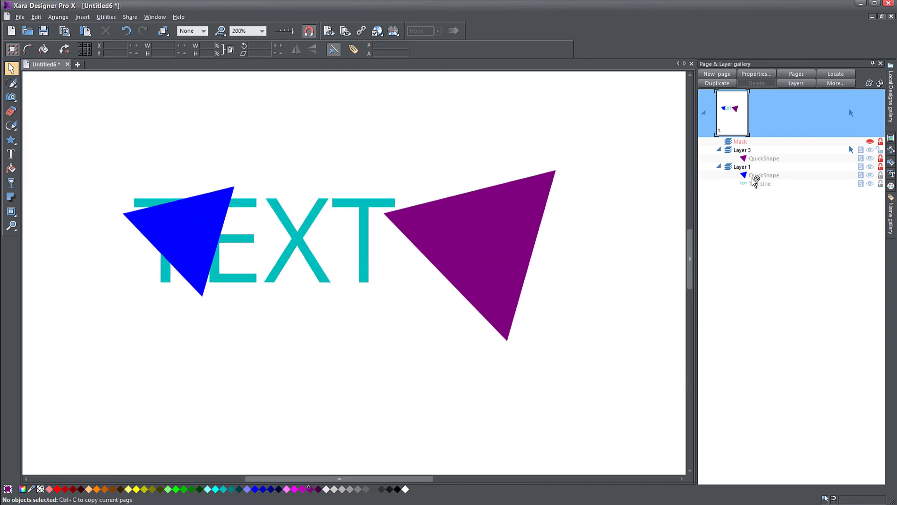
Unlock Layers 1 and 3, shift the TEXT right, and lock the Text Line
{"action": "left_click", "coordinate": [881, 167]}
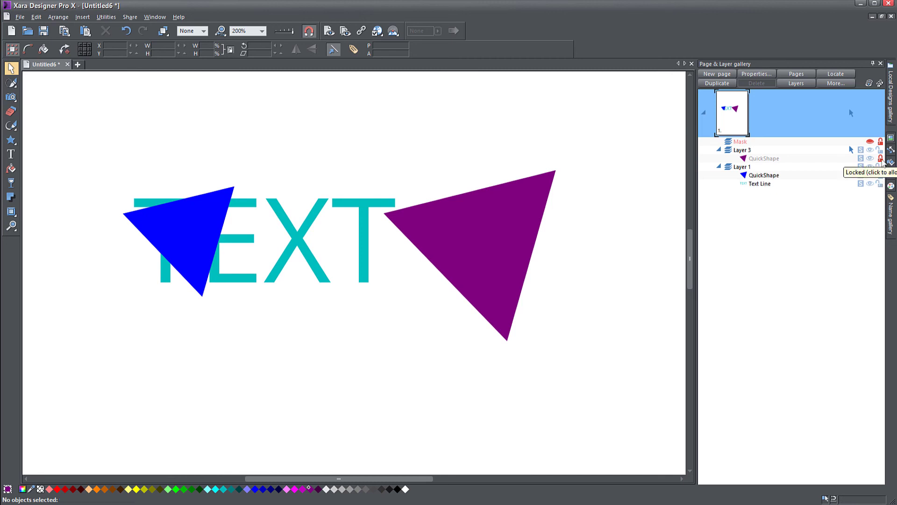
{"action": "left_click", "coordinate": [880, 150]}
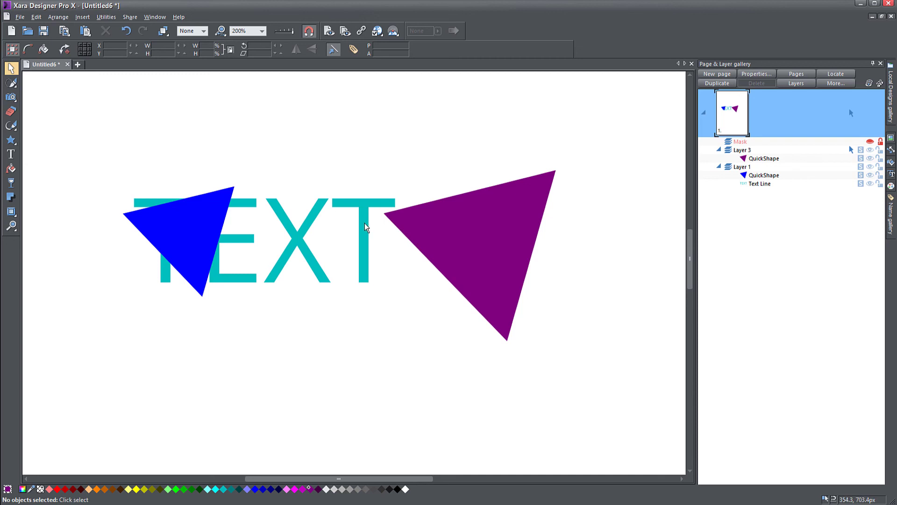
{"action": "left_click_drag", "start_coordinate": [364, 223], "coordinate": [410, 223]}
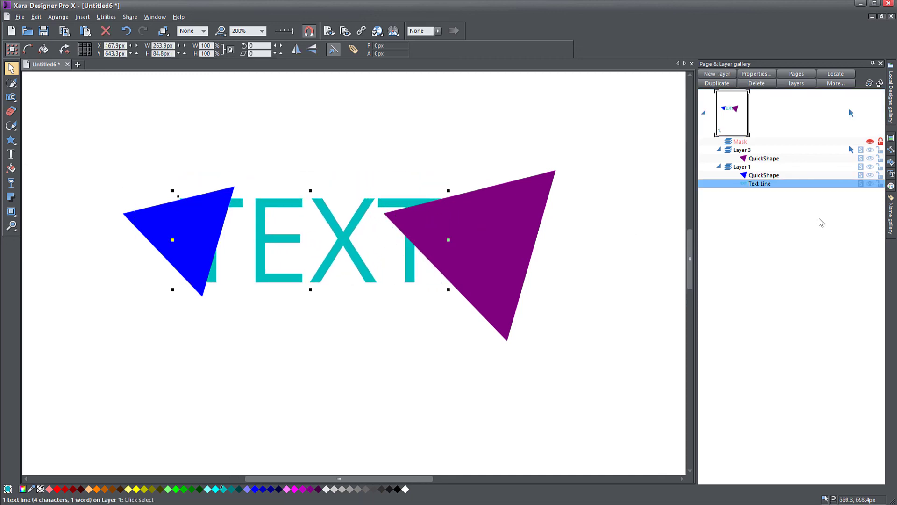
{"action": "left_click", "coordinate": [880, 186]}
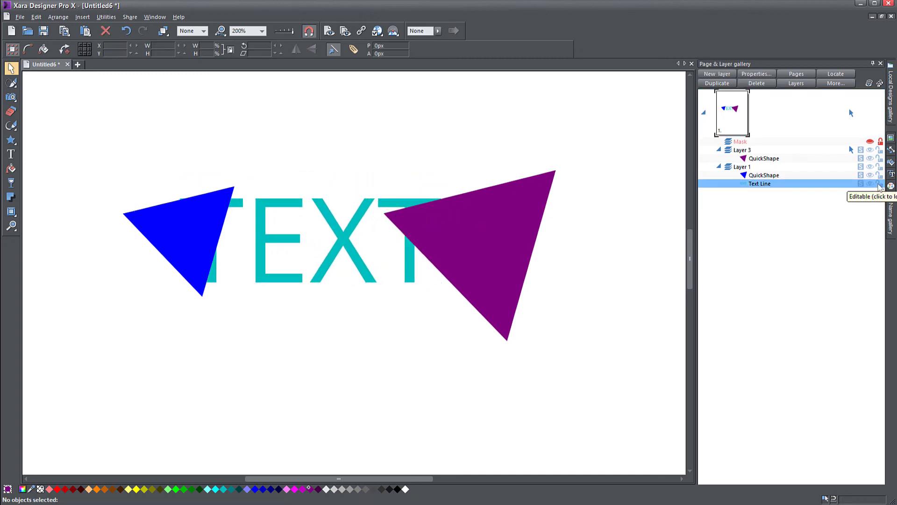
{"action": "left_click", "coordinate": [880, 185]}
Move the blue triangle to the upper left and the purple triangle to the upper right
{"action": "left_click_drag", "start_coordinate": [446, 230], "coordinate": [378, 231]}
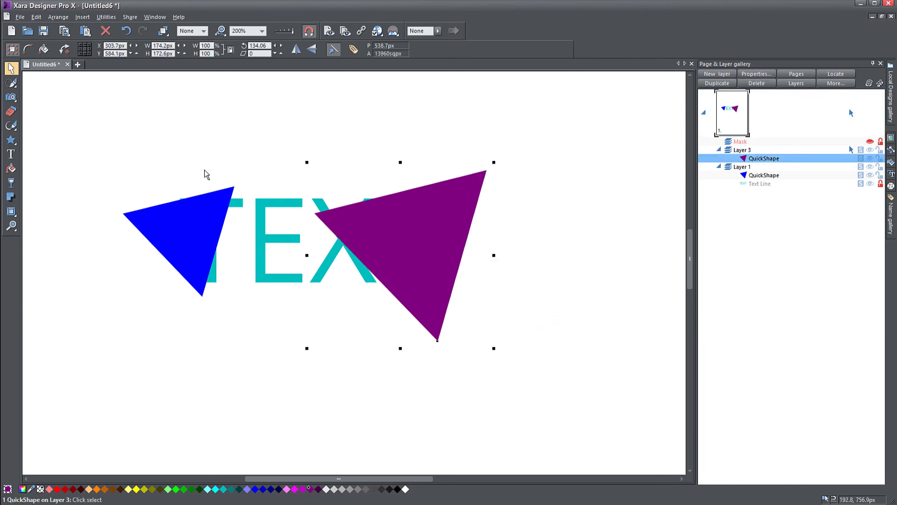
{"action": "left_click", "coordinate": [270, 200]}
{"action": "left_click_drag", "start_coordinate": [123, 150], "coordinate": [523, 340]}
{"action": "left_click_drag", "start_coordinate": [421, 313], "coordinate": [414, 313]}
{"action": "left_click_drag", "start_coordinate": [200, 252], "coordinate": [151, 172]}
{"action": "left_click_drag", "start_coordinate": [444, 280], "coordinate": [558, 209]}
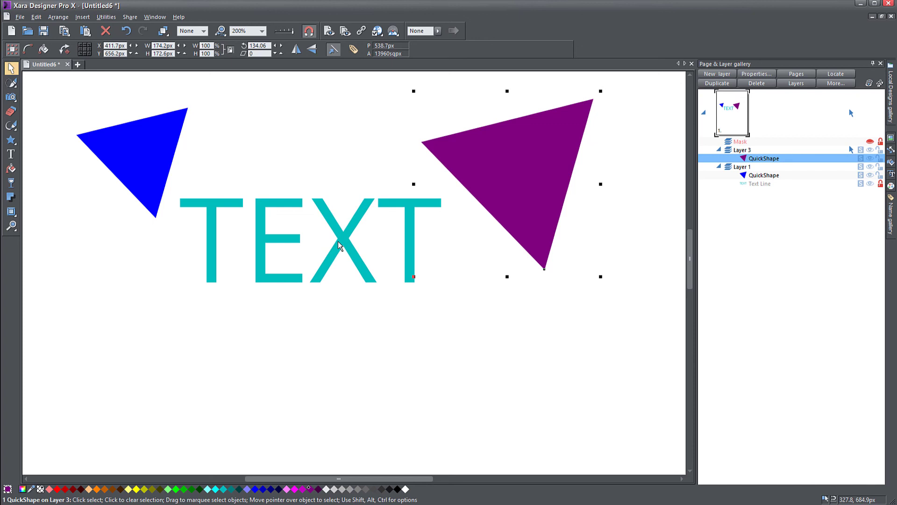
Unlock and select the Text Line, then set its fill to white
{"action": "left_click", "coordinate": [339, 261]}
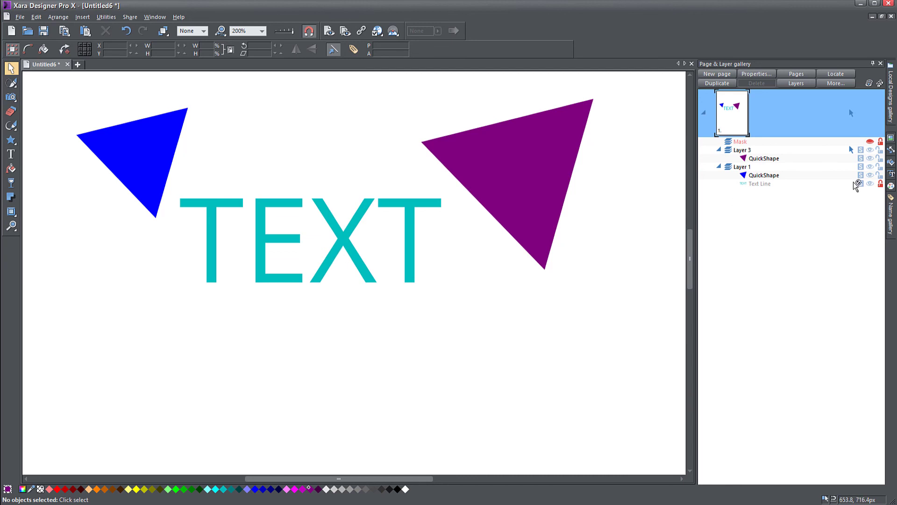
{"action": "left_click", "coordinate": [880, 183]}
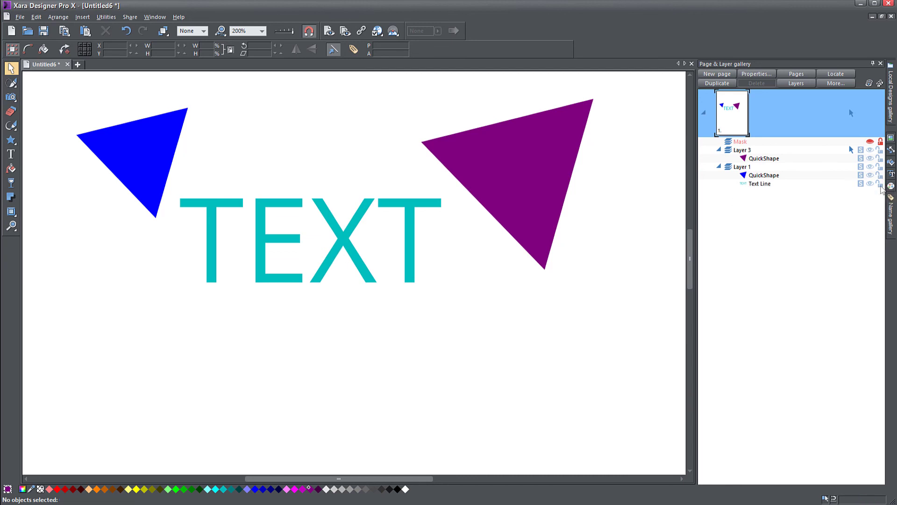
{"action": "left_click", "coordinate": [332, 266]}
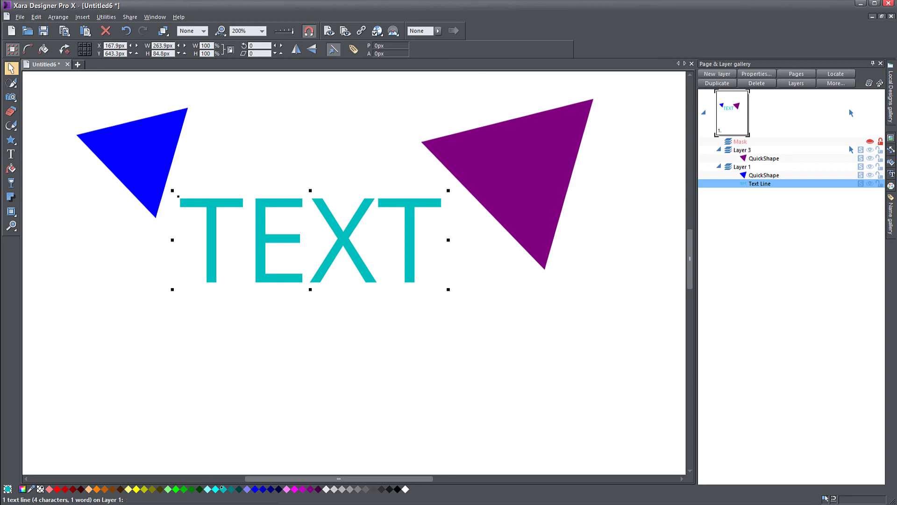
{"action": "left_click", "coordinate": [335, 490]}
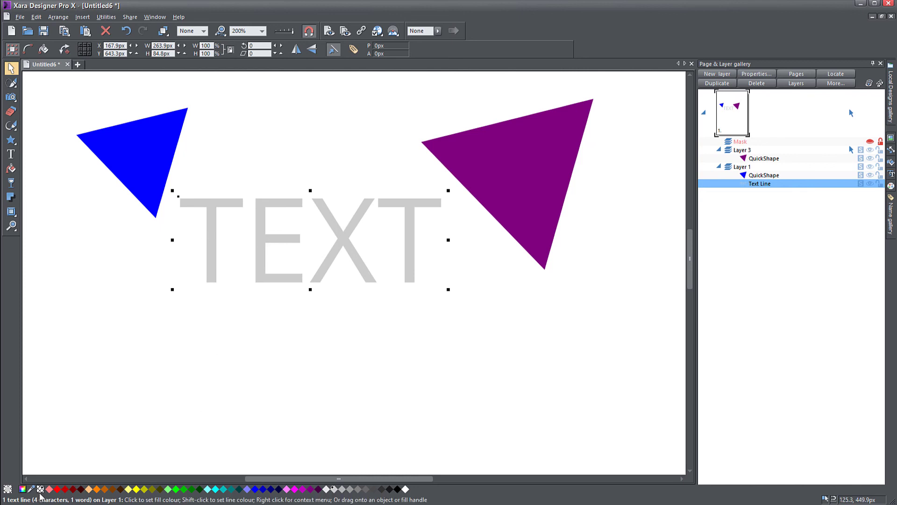
{"action": "left_click", "coordinate": [343, 489]}
{"action": "right_click", "coordinate": [343, 489]}
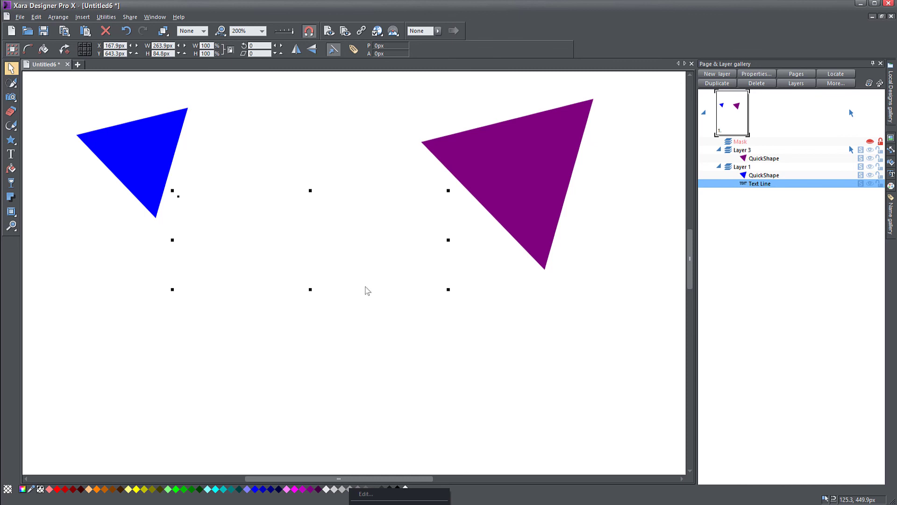
{"action": "left_click", "coordinate": [204, 31]}
Set the TEXT outline width to 0.5px
{"action": "left_click", "coordinate": [203, 32]}
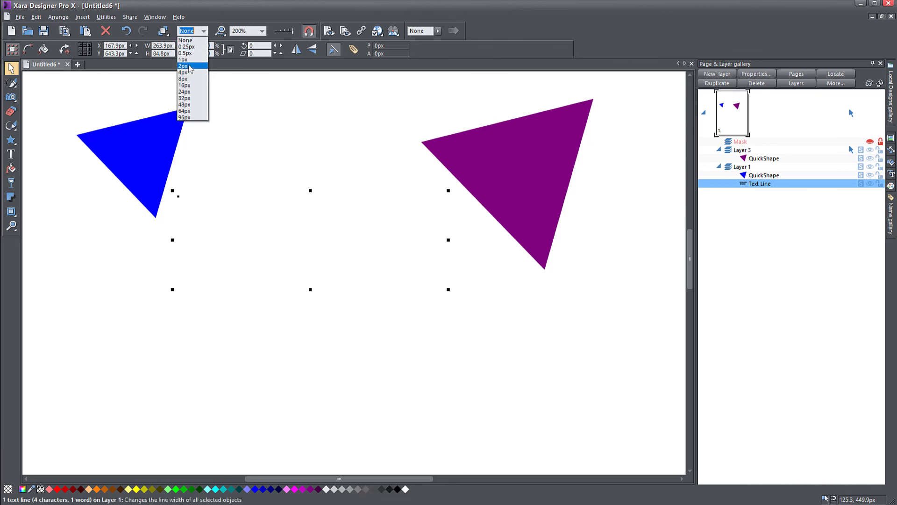
{"action": "left_click", "coordinate": [189, 70]}
{"action": "left_click", "coordinate": [198, 31]}
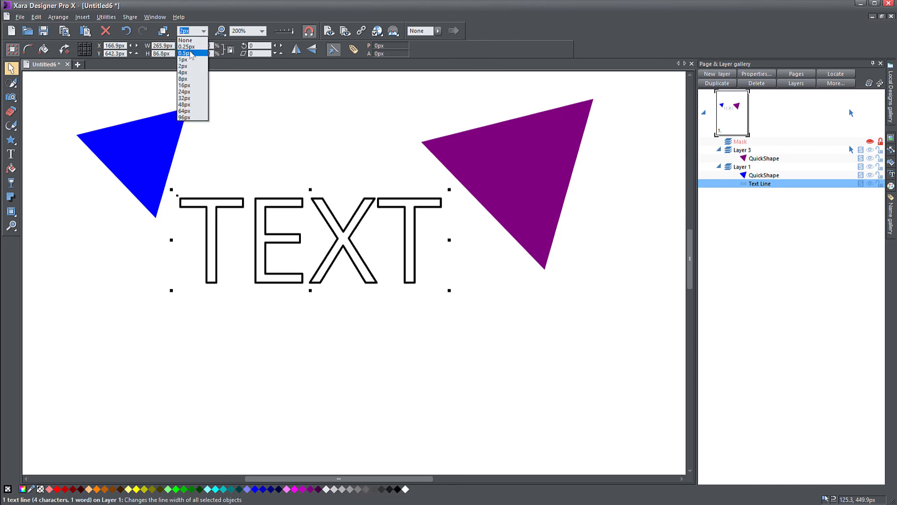
{"action": "left_click", "coordinate": [190, 54]}
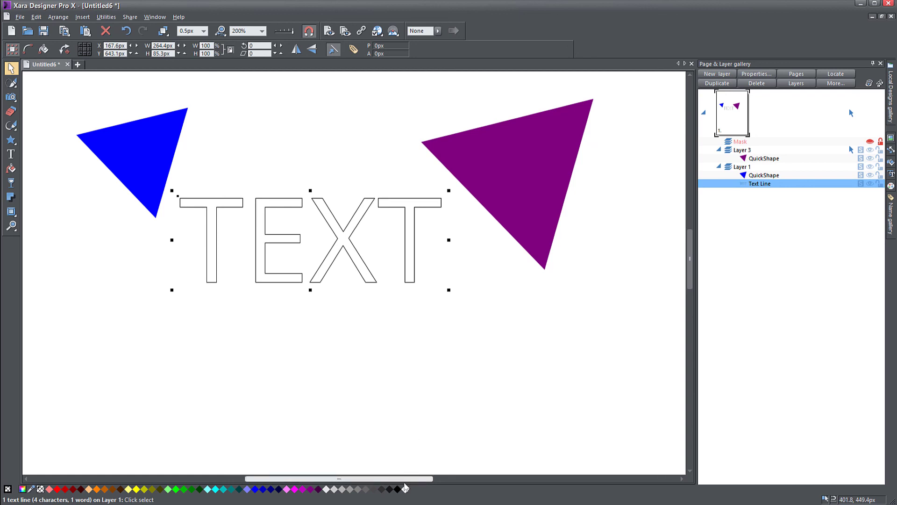
Make the TEXT 82.5% transparent with the Transparency tool, then return to the Selector
{"action": "right_click", "coordinate": [360, 490]}
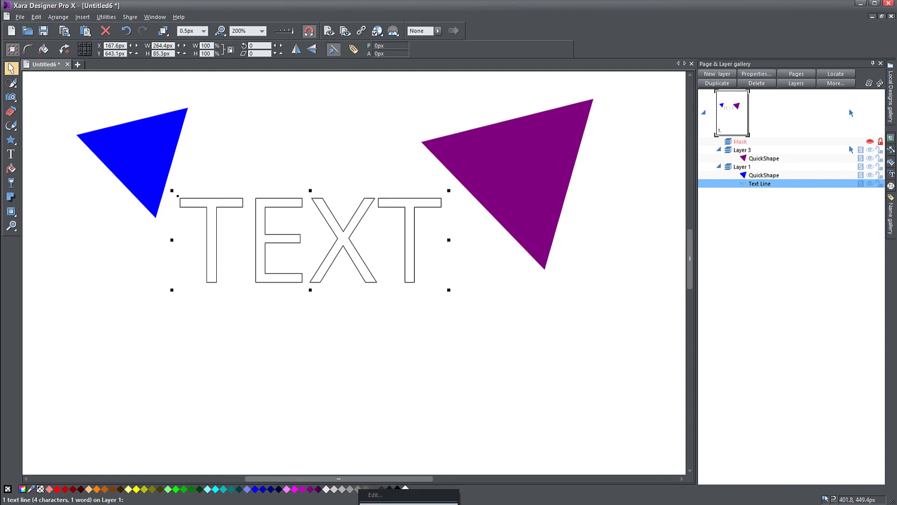
{"action": "left_click", "coordinate": [390, 420]}
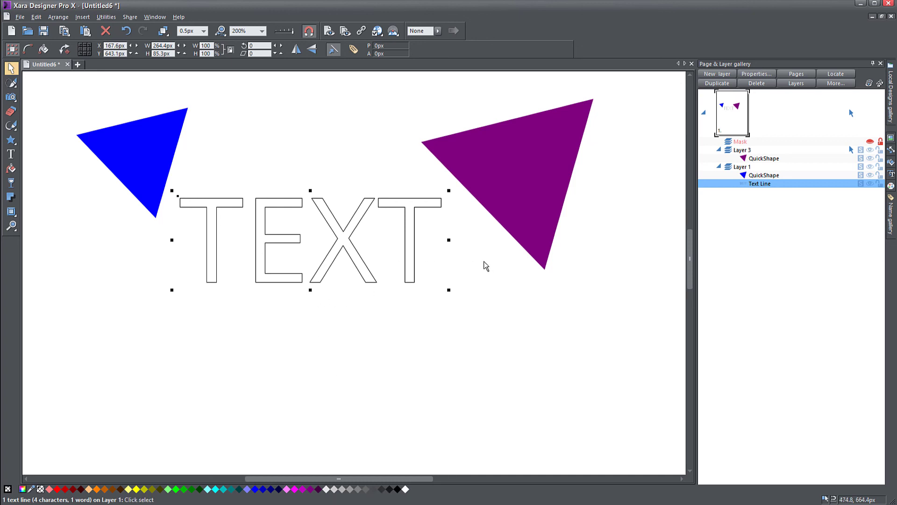
{"action": "left_click", "coordinate": [11, 182]}
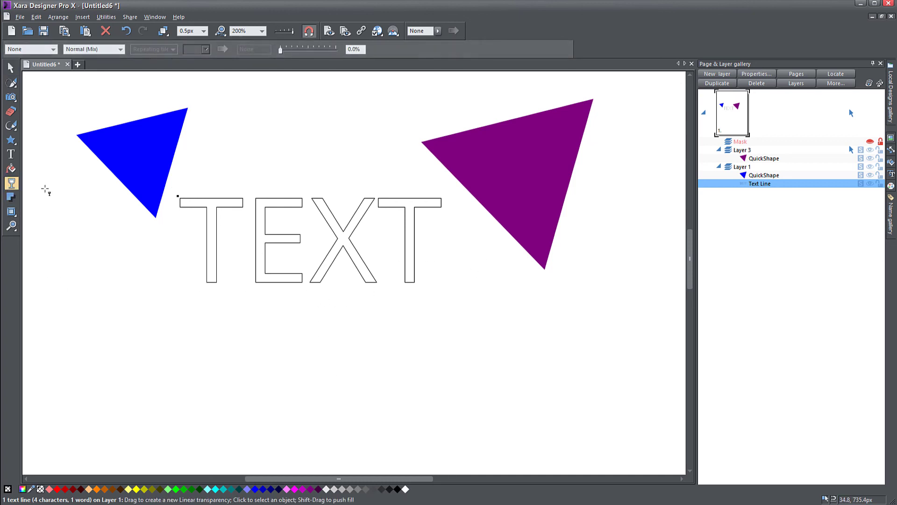
{"action": "left_click_drag", "start_coordinate": [280, 51], "coordinate": [327, 56]}
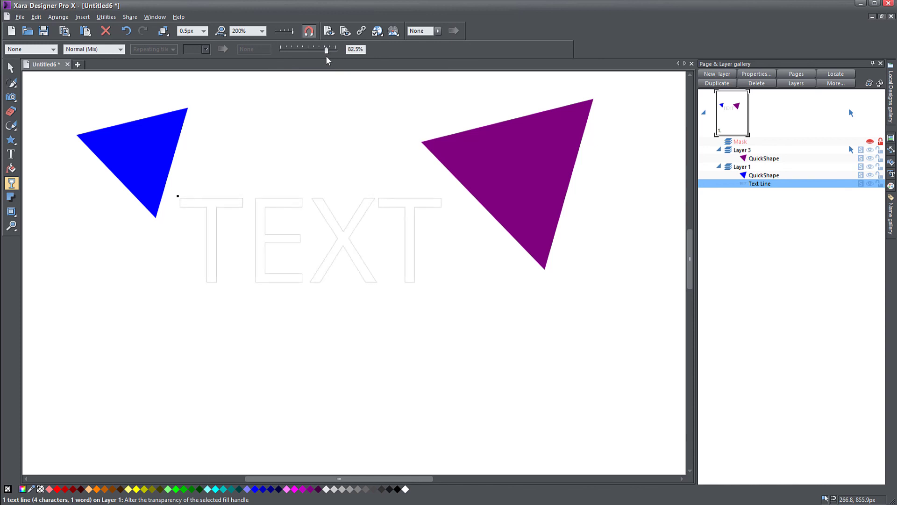
{"action": "key", "text": "F2"}
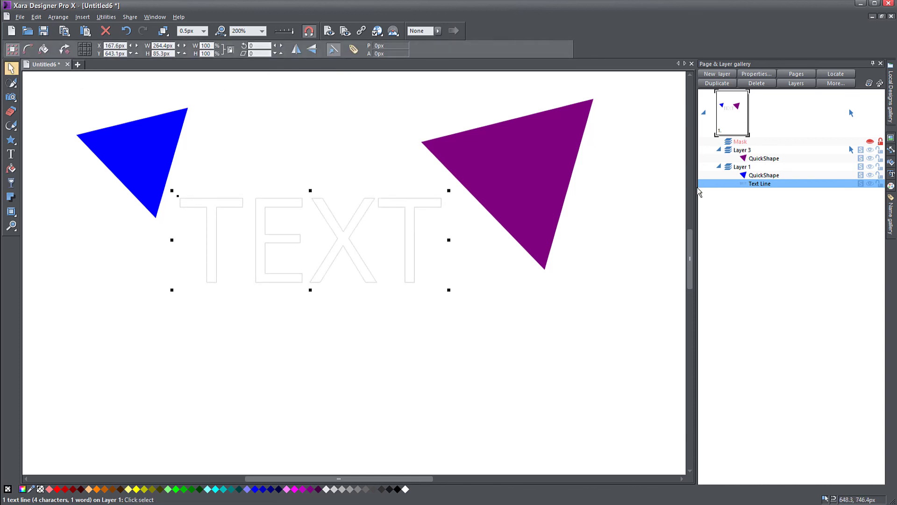
Lock the TEXT layer again and scroll the view back to the triangles
{"action": "left_click", "coordinate": [880, 183]}
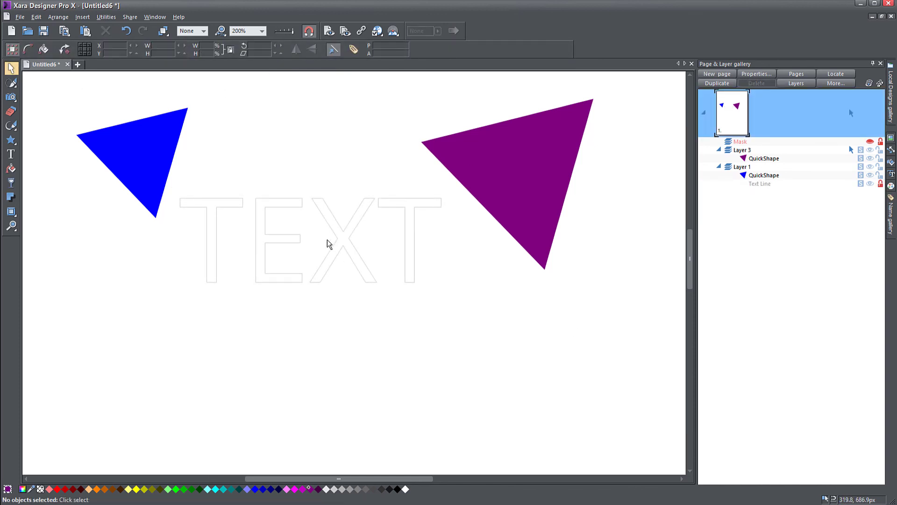
{"action": "scroll", "coordinate": [286, 261], "scroll_direction": "up", "scroll_amount": 3, "text": "ctrl"}
{"action": "scroll", "coordinate": [345, 286], "scroll_direction": "down", "scroll_amount": 1, "text": "ctrl"}
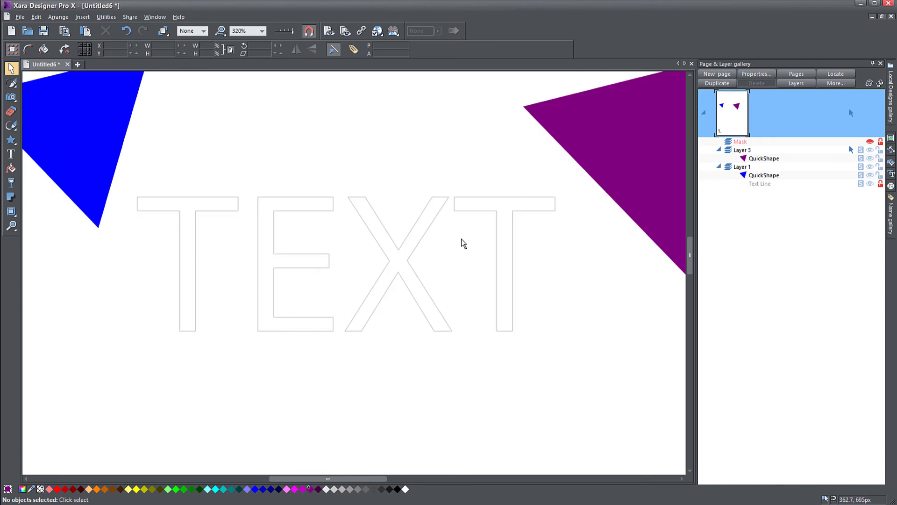
{"action": "scroll", "coordinate": [393, 228], "scroll_direction": "up", "scroll_amount": 1, "text": "ctrl"}
{"action": "scroll", "coordinate": [399, 206], "scroll_direction": "down", "scroll_amount": 1, "text": "ctrl"}
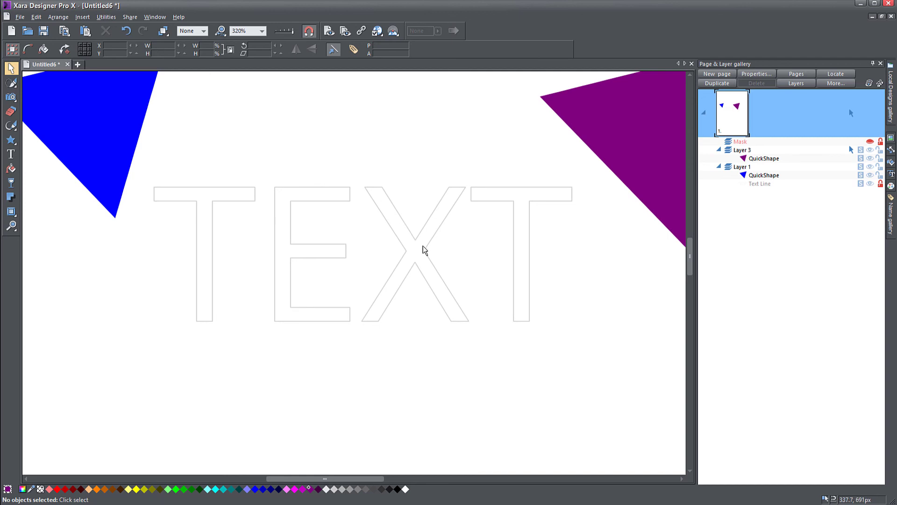
{"action": "scroll", "coordinate": [418, 246], "scroll_direction": "down", "scroll_amount": 2, "text": "ctrl"}
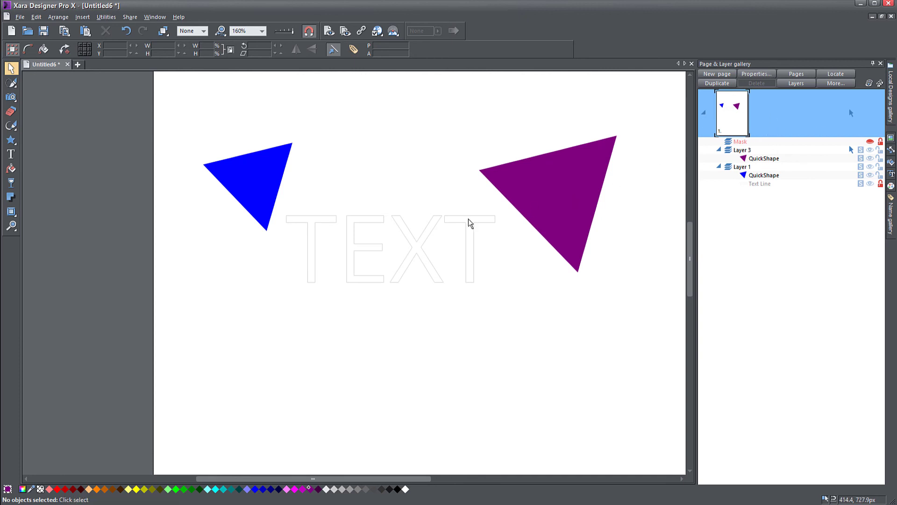
{"action": "scroll", "coordinate": [416, 229], "scroll_direction": "right", "scroll_amount": 2}
Position the purple triangle over the left of TEXT with the blue triangle beside it
{"action": "left_click_drag", "start_coordinate": [187, 180], "coordinate": [301, 216]}
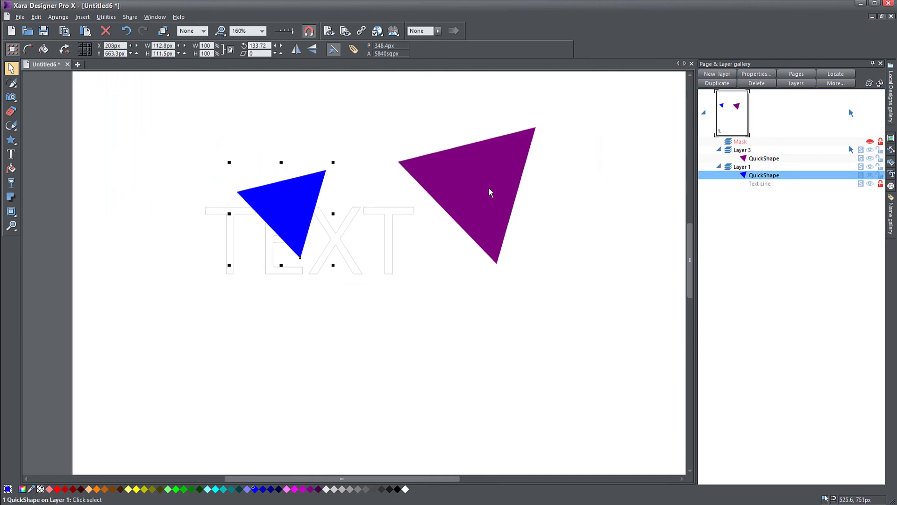
{"action": "left_click_drag", "start_coordinate": [473, 183], "coordinate": [210, 206]}
{"action": "left_click_drag", "start_coordinate": [287, 213], "coordinate": [408, 259]}
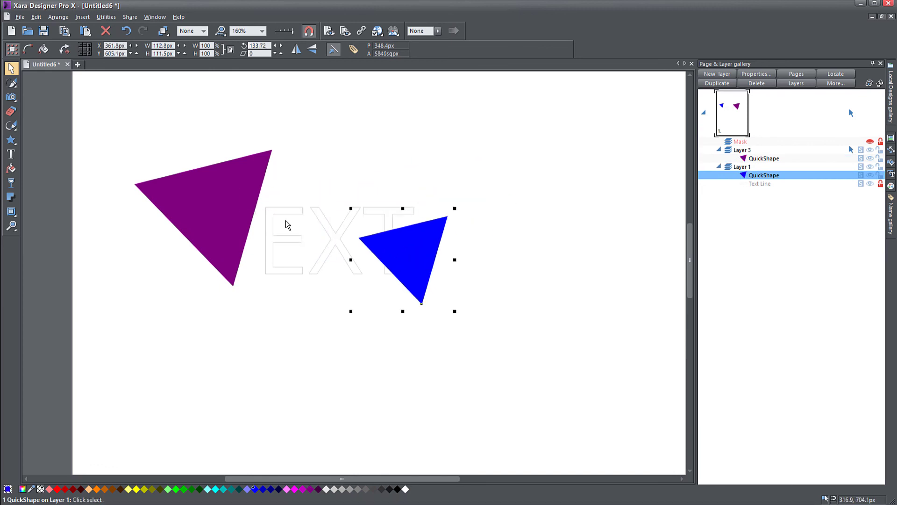
{"action": "left_click_drag", "start_coordinate": [220, 208], "coordinate": [276, 228]}
{"action": "left_click_drag", "start_coordinate": [401, 265], "coordinate": [382, 242]}
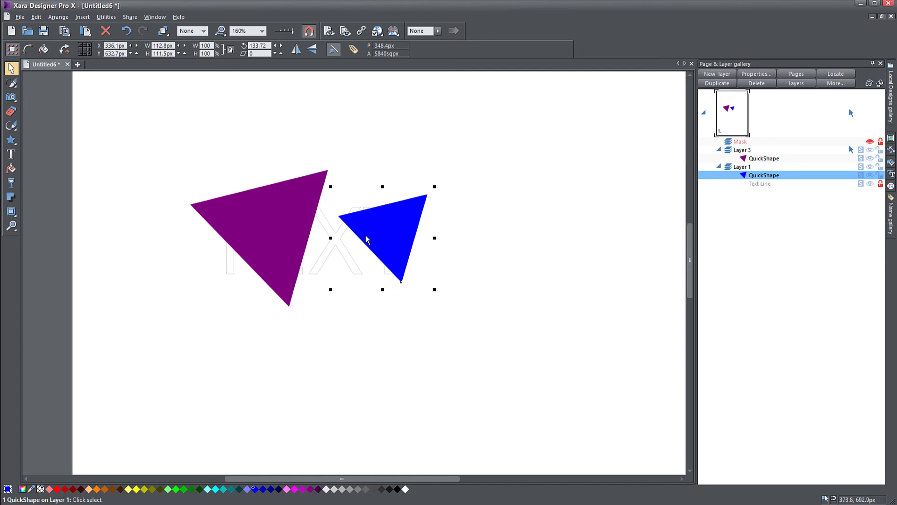
Flip the blue and the purple triangles both horizontally and vertically, then deselect
{"action": "left_click", "coordinate": [296, 50]}
{"action": "left_click", "coordinate": [311, 50]}
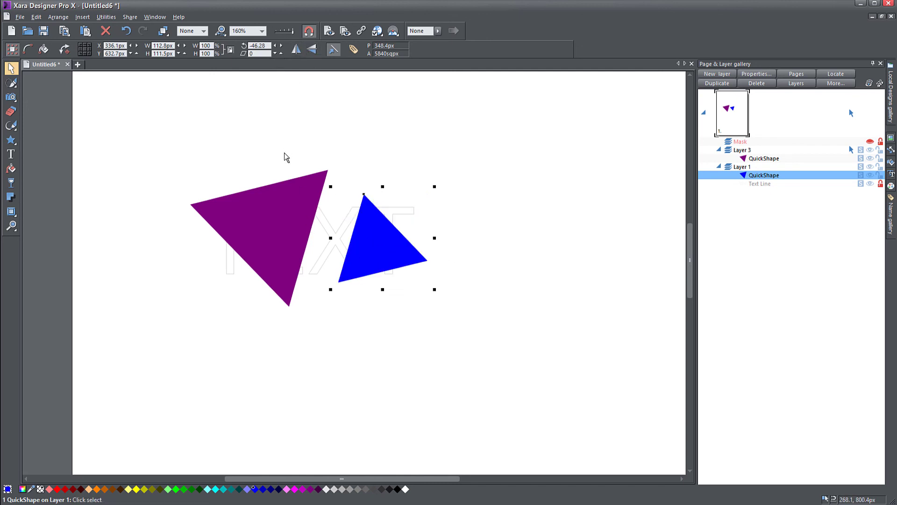
{"action": "left_click", "coordinate": [292, 187]}
{"action": "left_click", "coordinate": [311, 50]}
{"action": "left_click", "coordinate": [296, 50]}
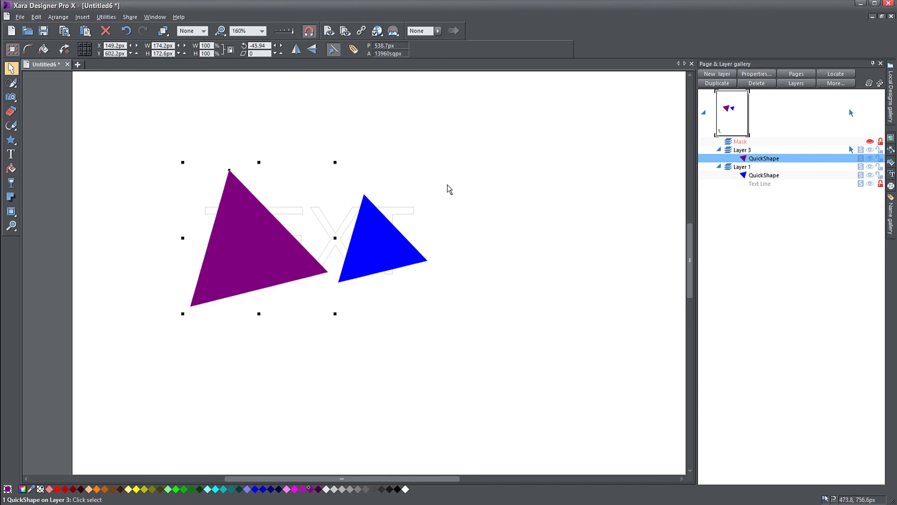
{"action": "left_click", "coordinate": [158, 127]}
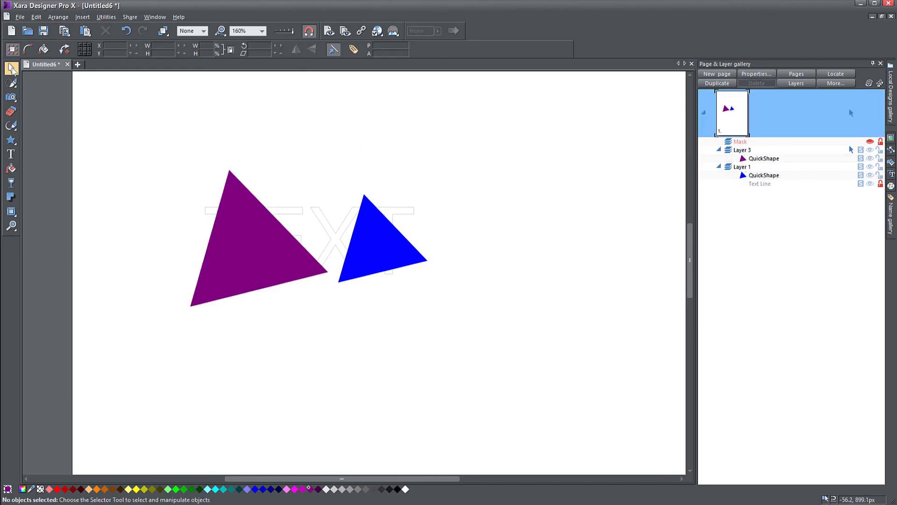